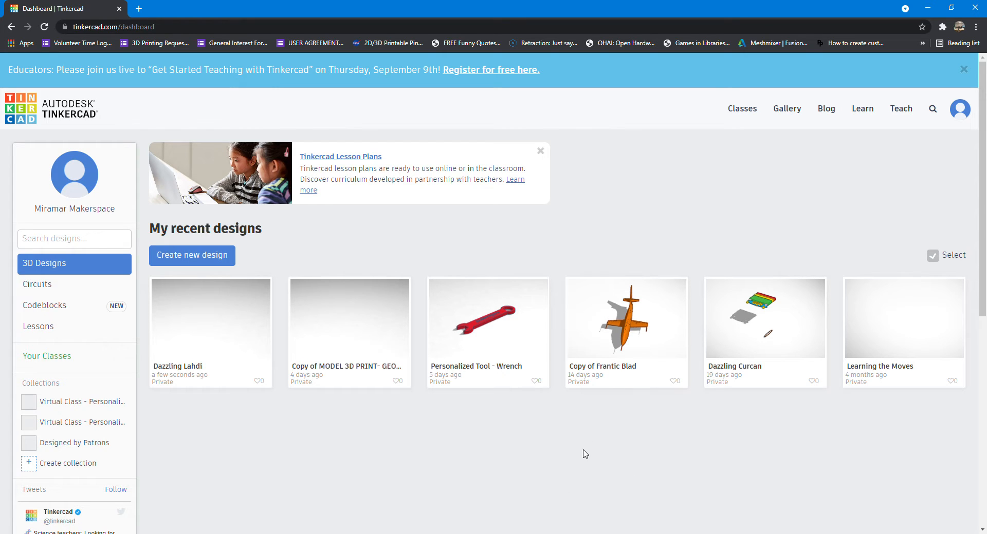
- Create a new 3D design and rename it "Makerspace Tool"
click(203, 255)
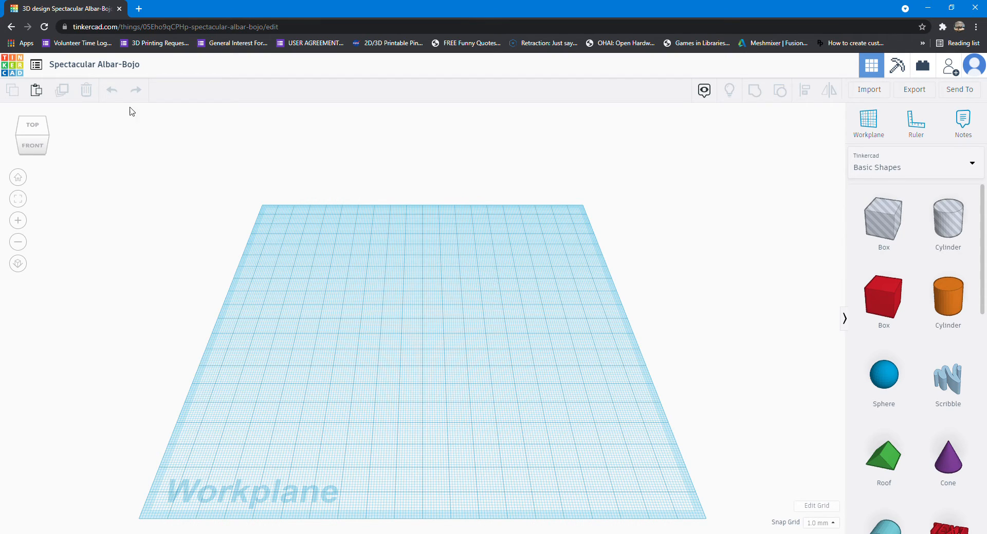
click(100, 66)
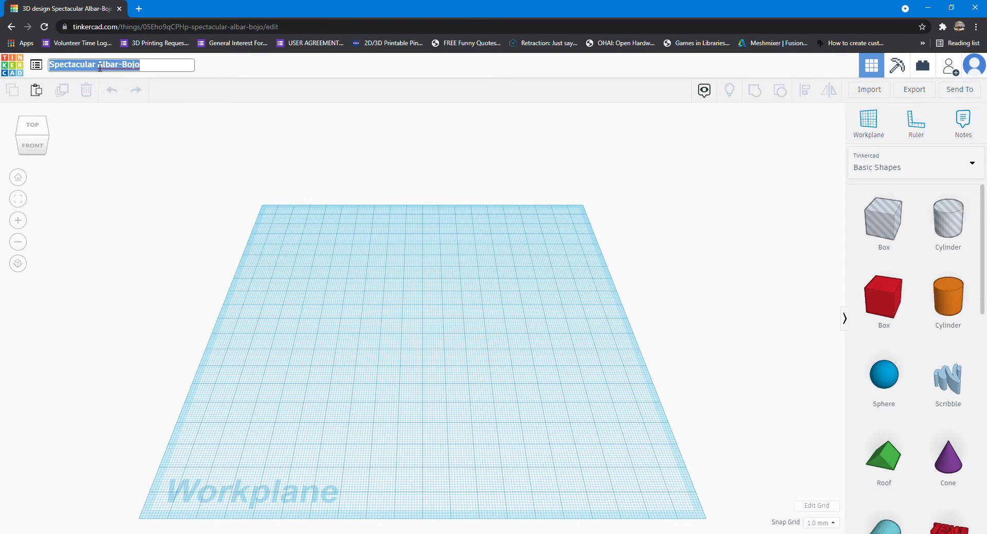
text(Makerspace Tool)
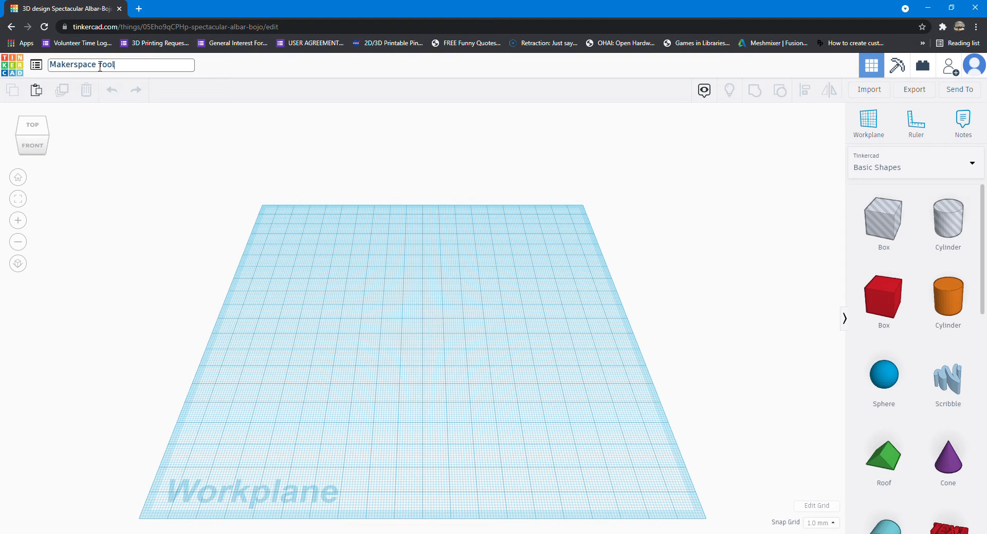
key(Return)
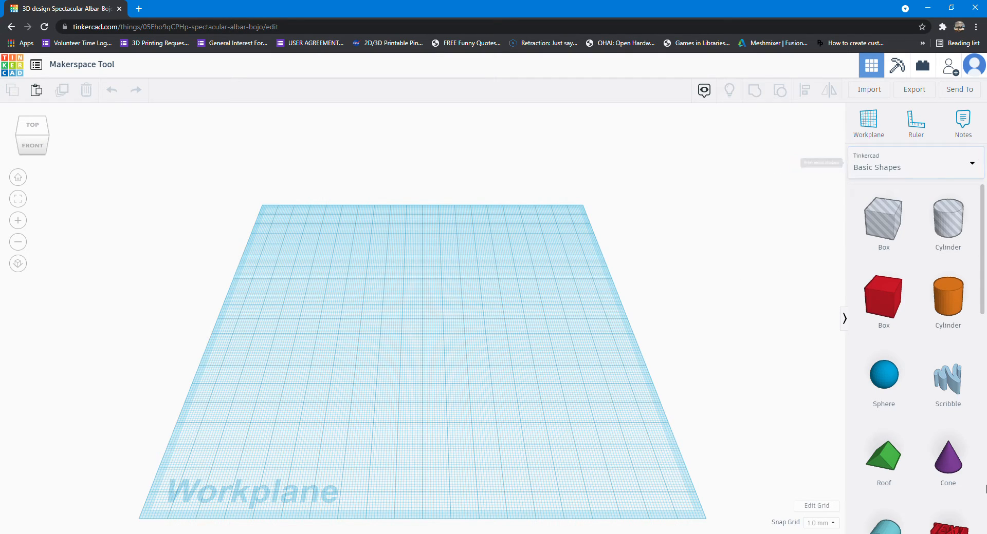
- Place a solid red box from the Basic Shapes collection on the workplane, left of its centre
click(939, 165)
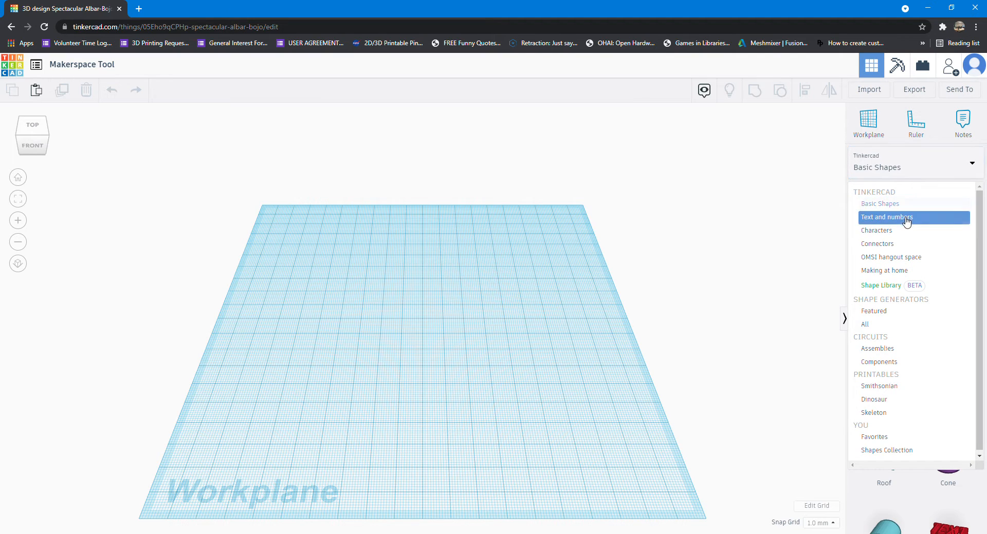
click(972, 169)
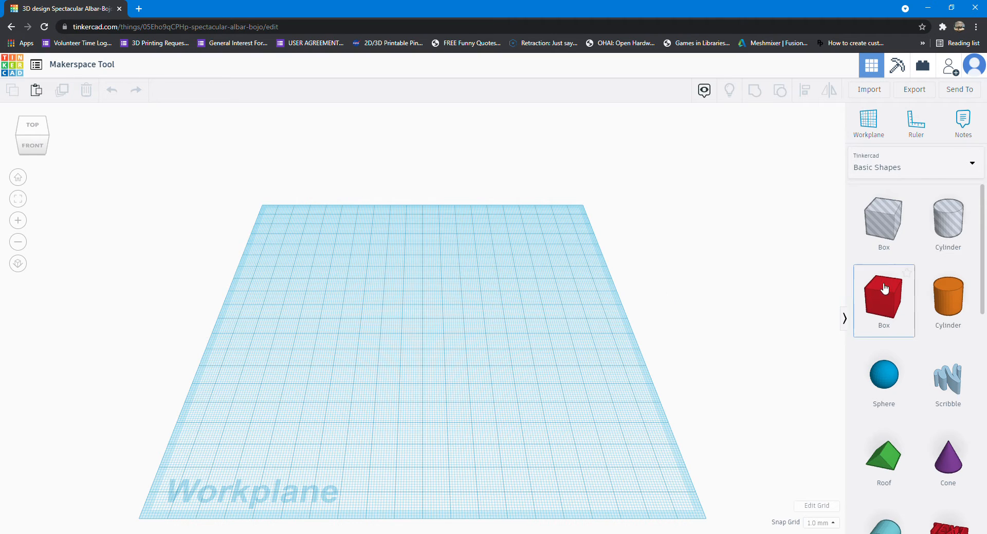
drag(873, 300, 369, 336)
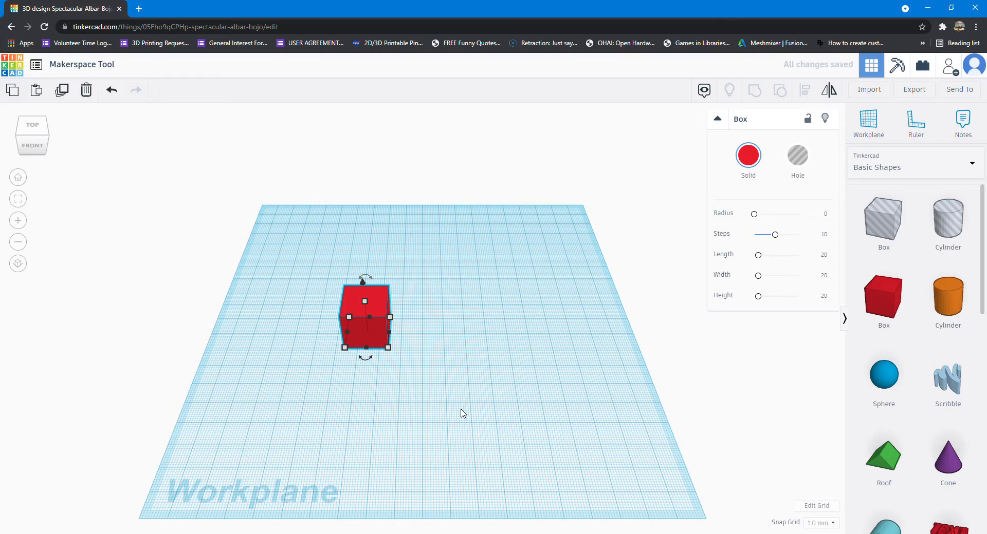
drag(462, 414, 471, 351)
mouse_move(485, 392)
right_down()
mouse_move(424, 345)
mouse_move(531, 329)
mouse_move(550, 399)
mouse_move(487, 399)
mouse_move(416, 360)
mouse_move(465, 390)
mouse_move(504, 394)
mouse_move(478, 402)
right_up()
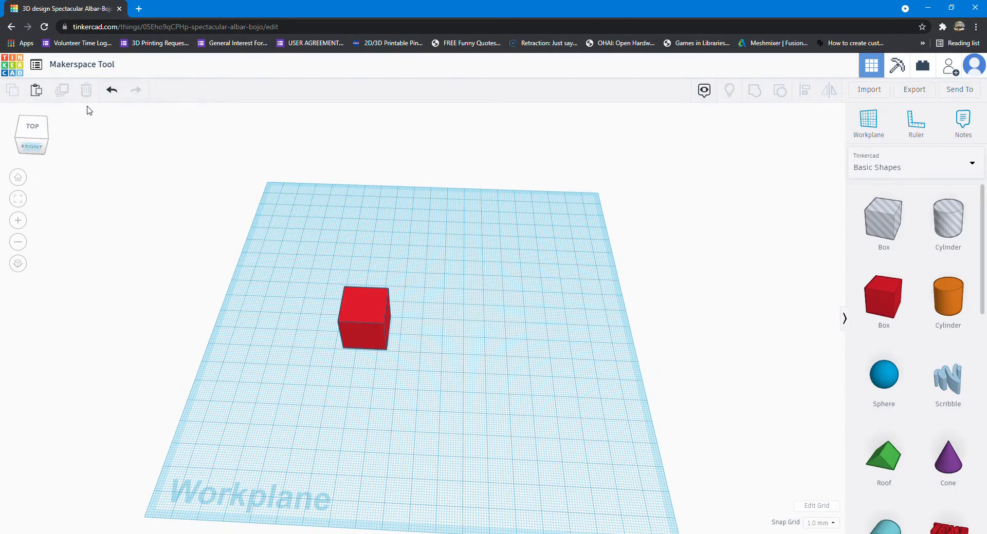
mouse_move(38, 139)
mouse_down()
mouse_move(35, 123)
mouse_move(42, 144)
mouse_move(25, 143)
mouse_up()
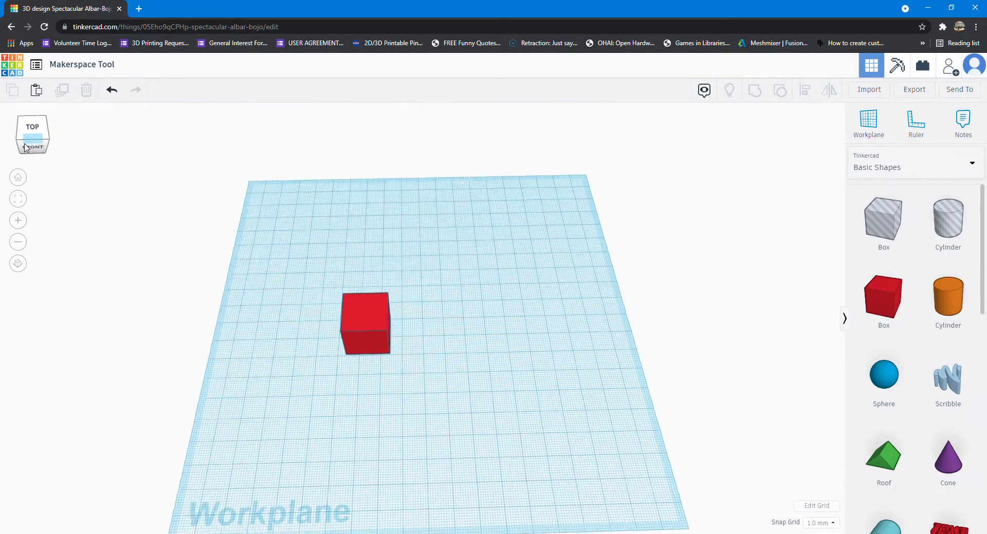
click(25, 146)
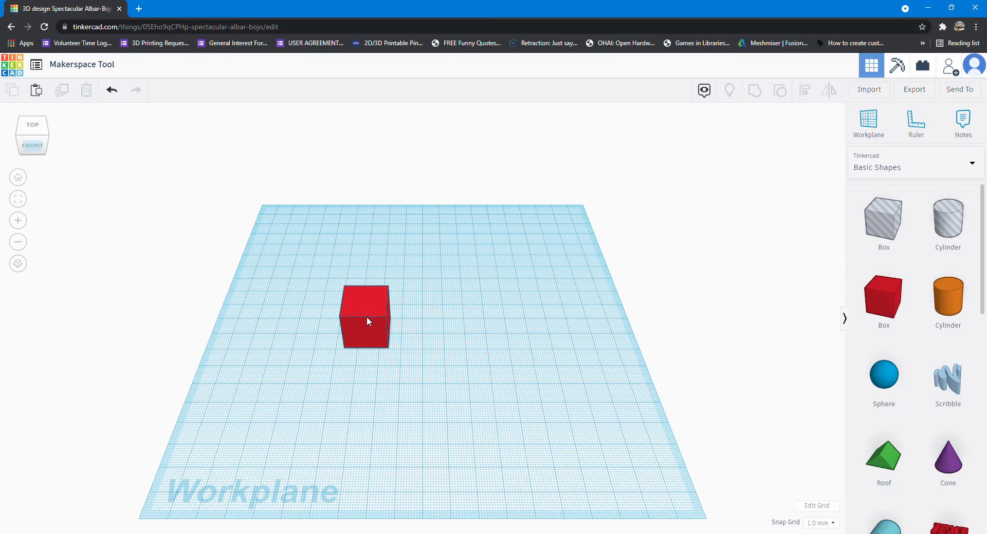
- Set the red box's height to 5 mm
scroll(371, 325, up, 5)
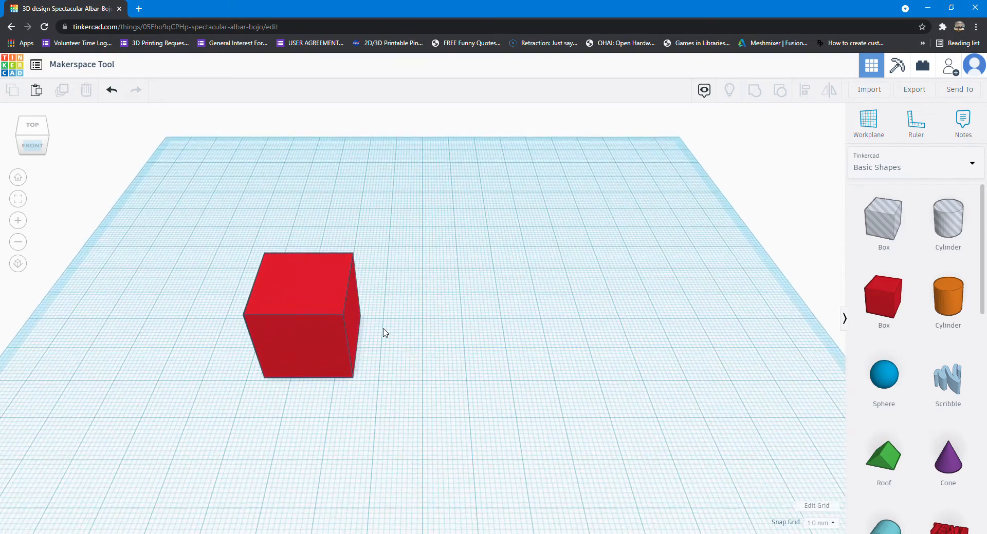
scroll(385, 332, up, 1)
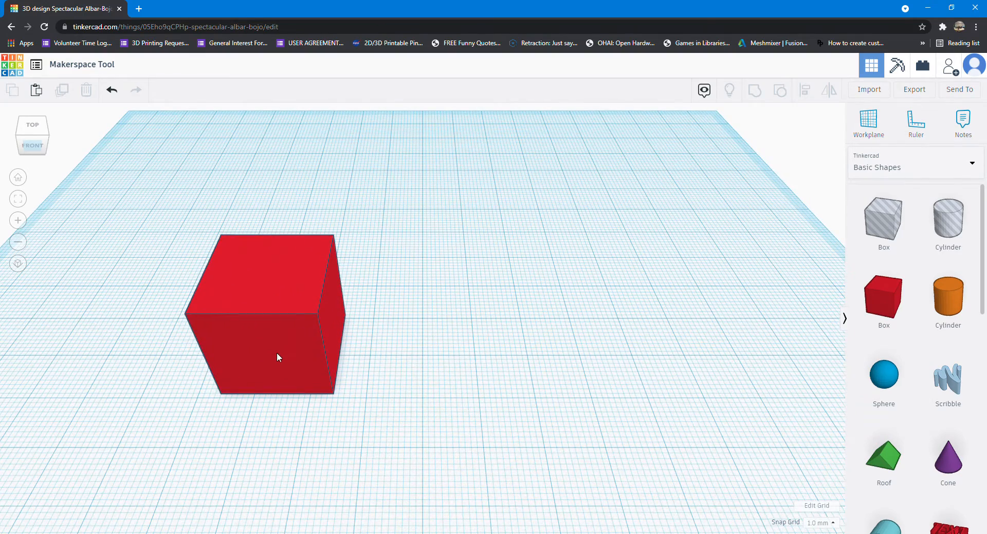
click(278, 302)
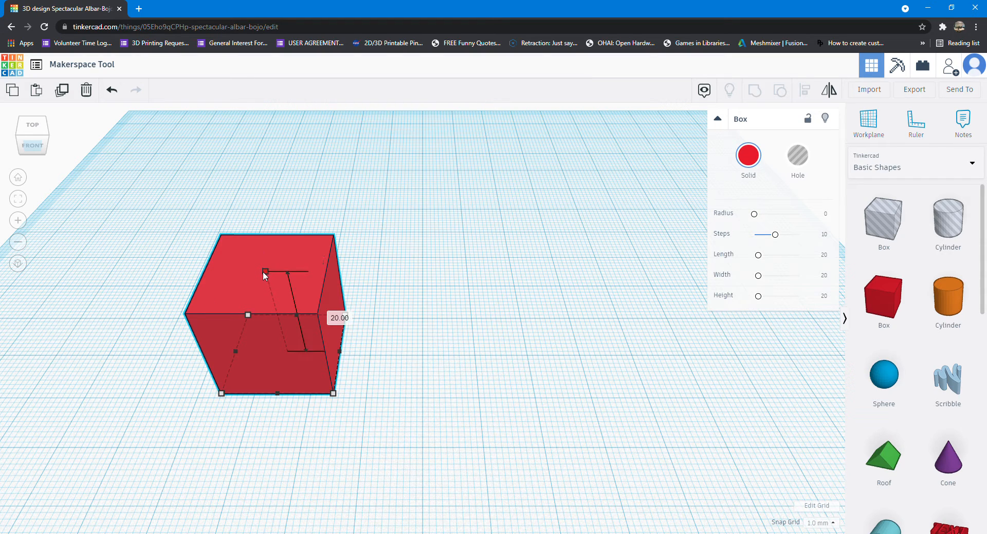
click(337, 319)
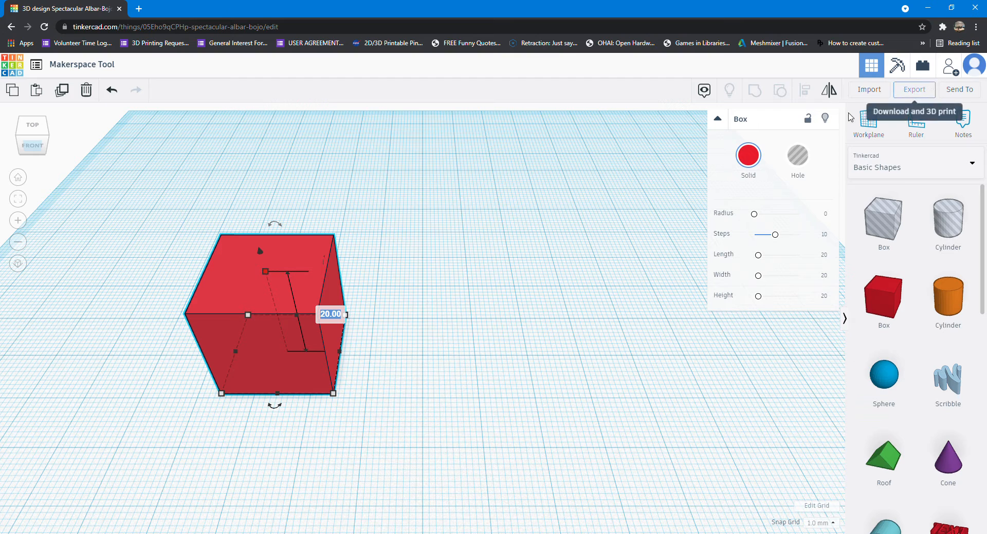
click(266, 273)
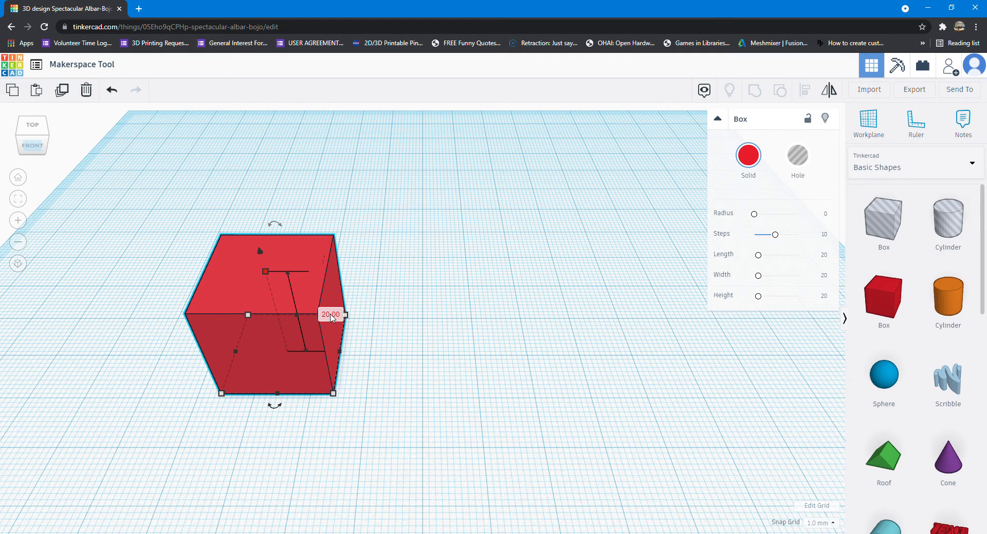
click(331, 318)
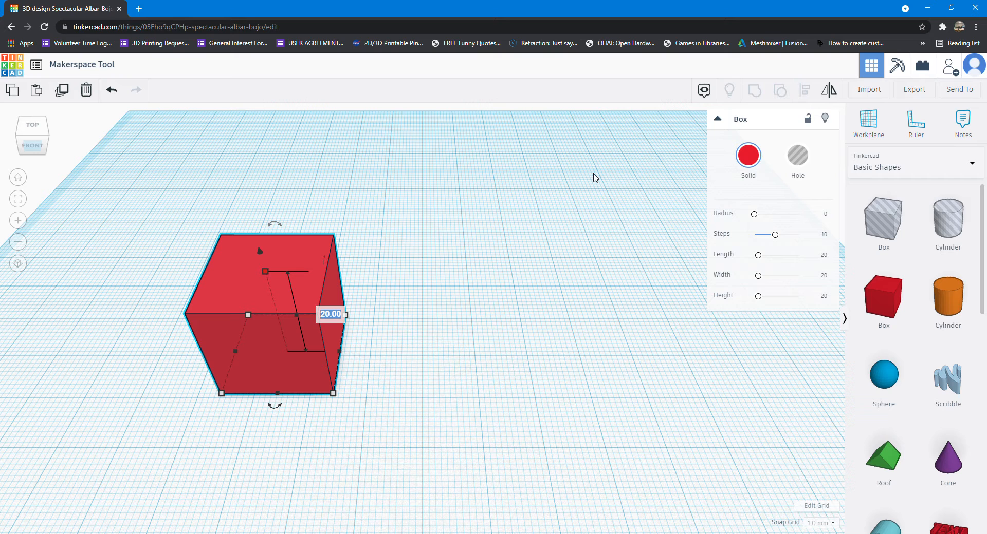
text(5)
key(Return)
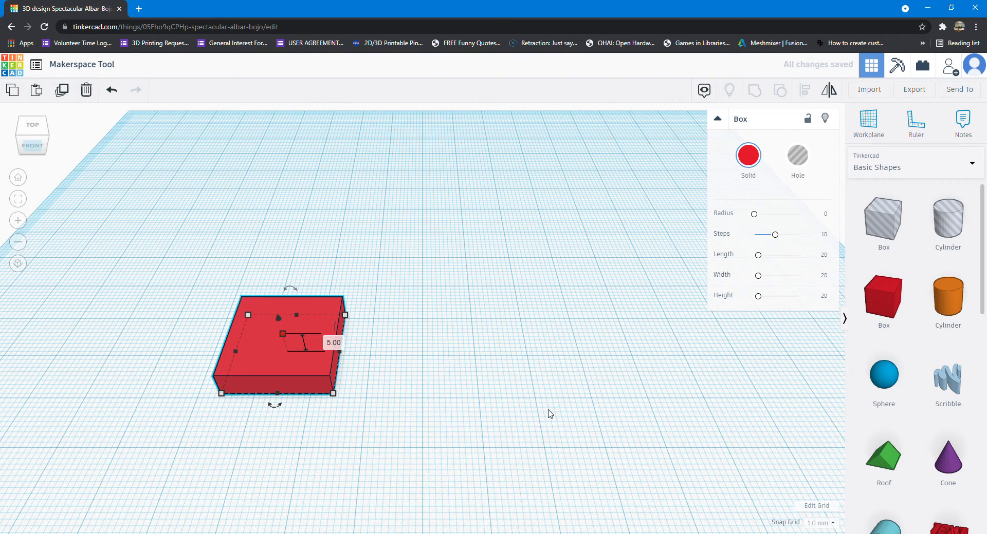
click(451, 400)
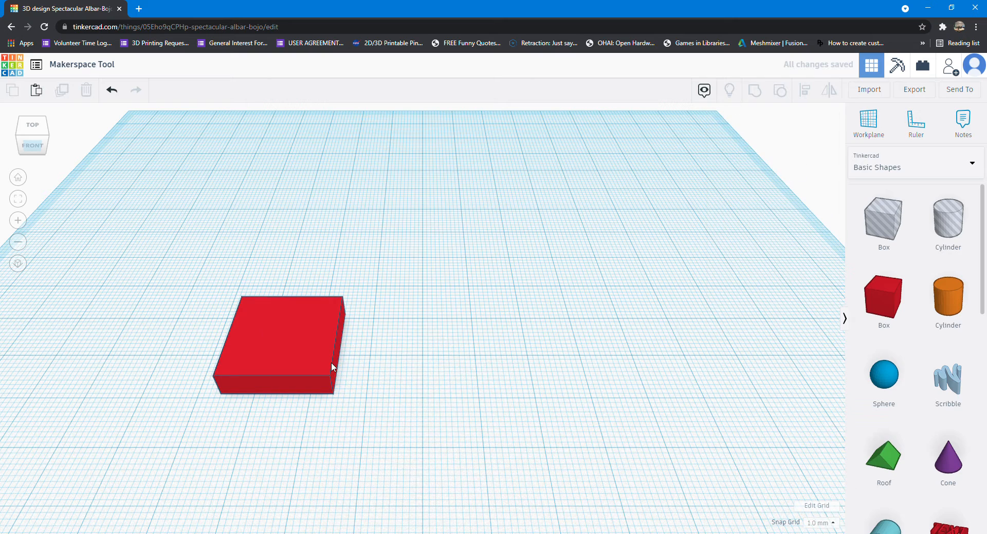
- Resize the red box's base to 75 mm long and 15 mm deep
click(271, 348)
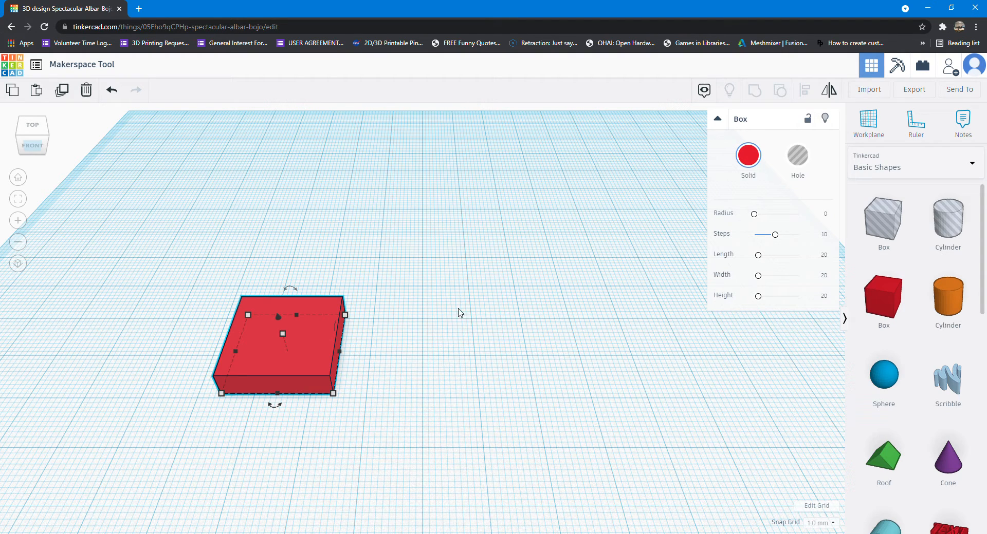
click(403, 331)
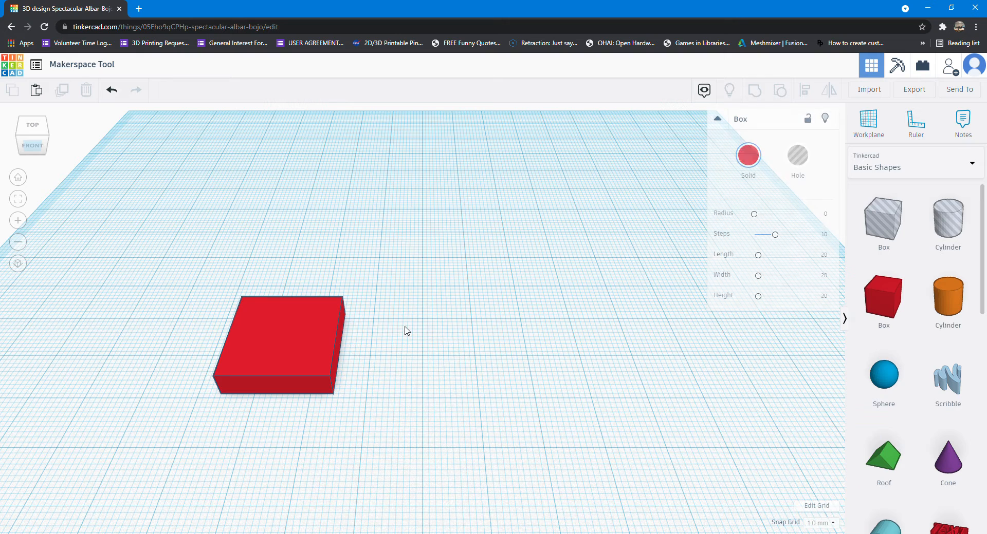
click(324, 324)
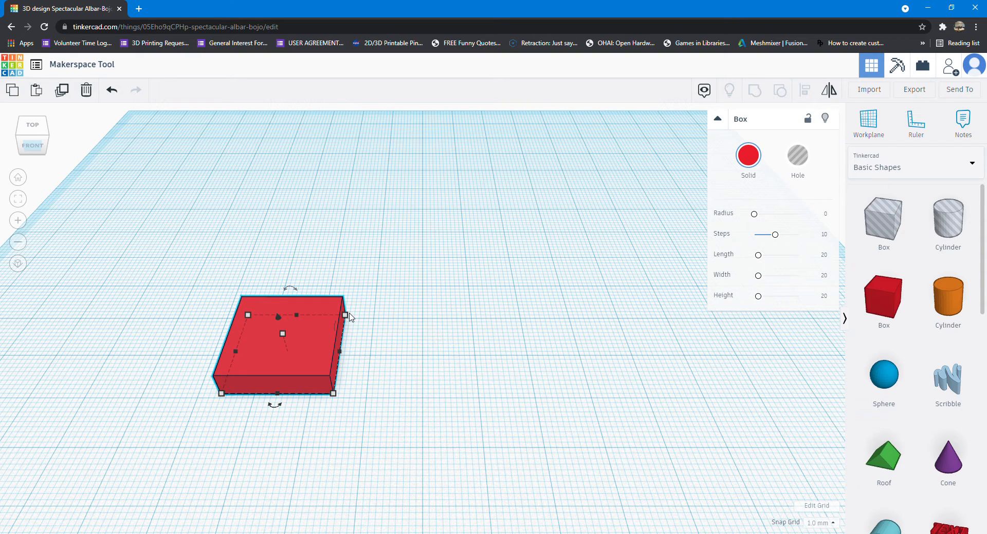
mouse_move(345, 318)
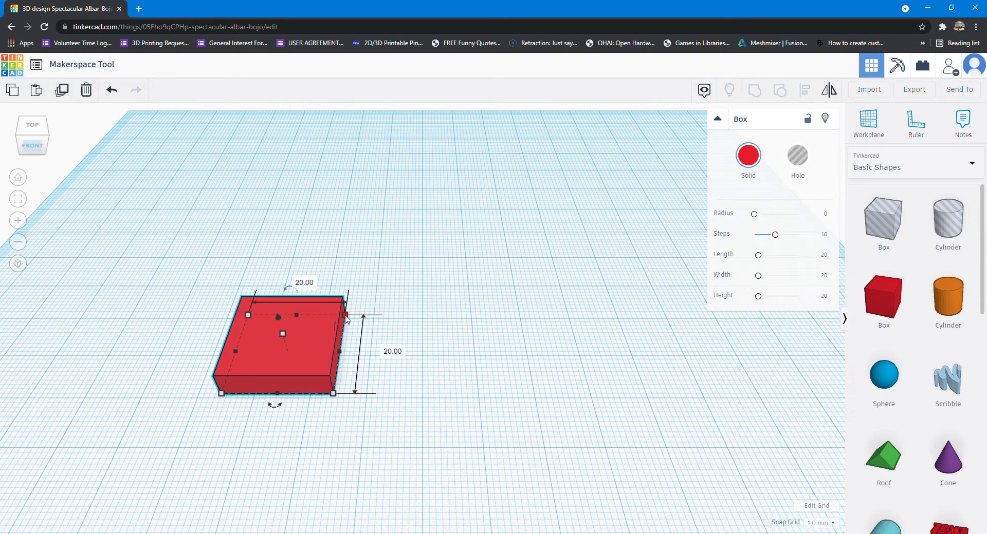
click(305, 286)
text(75)
key(Return)
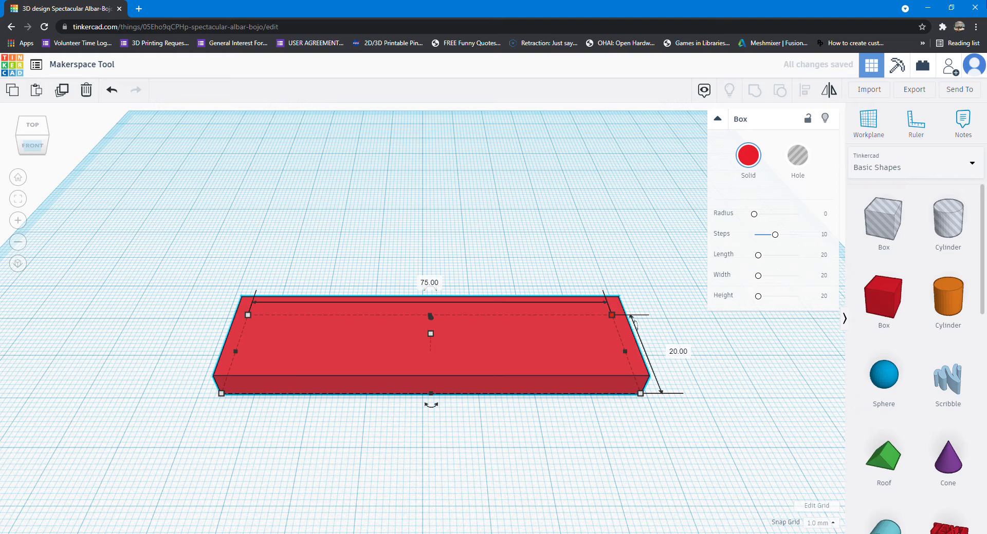
click(687, 355)
text(15)
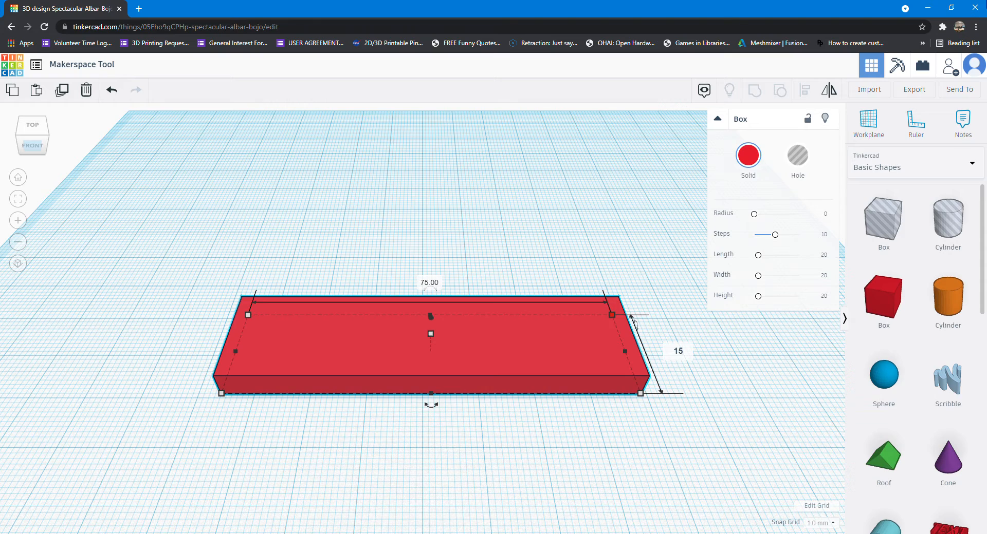
key(Return)
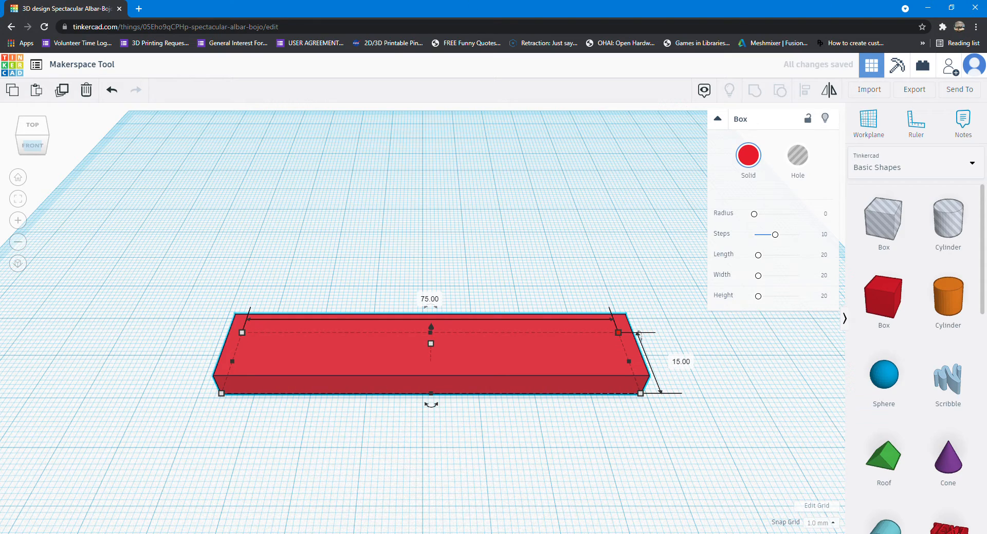
click(431, 428)
- Place a solid orange cylinder on the workplane just beyond the right end of the red bar
right_drag(431, 428, 440, 392)
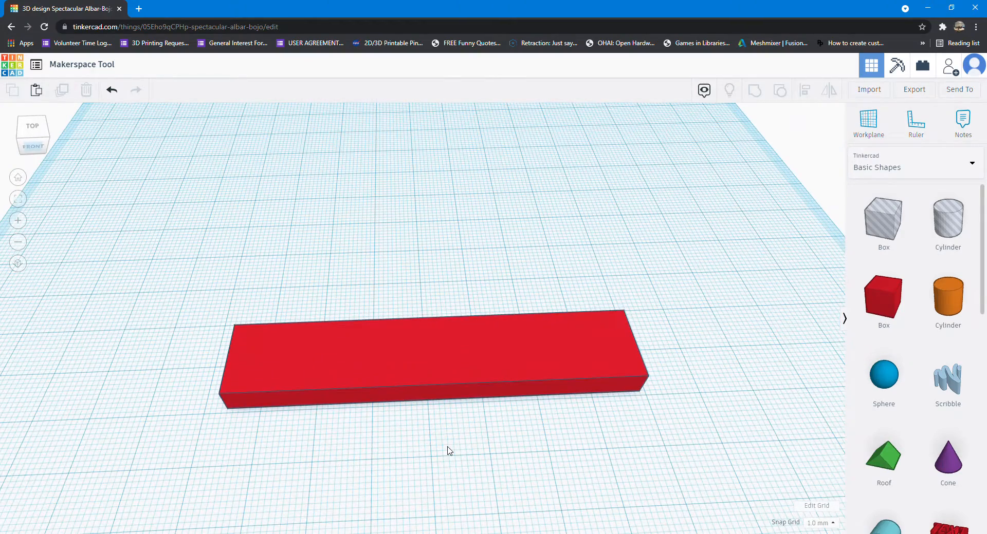
right_drag(378, 461, 378, 460)
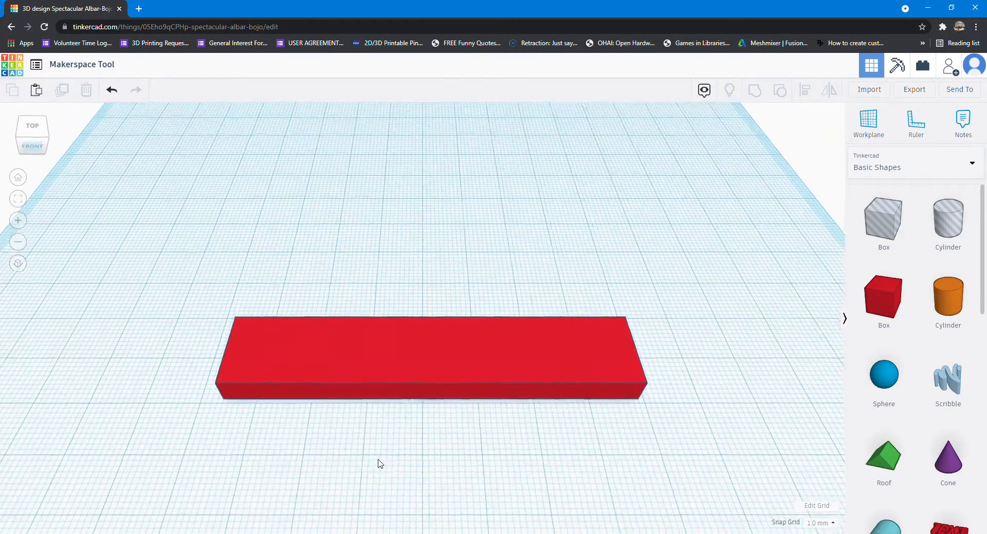
scroll(492, 472, down, 5)
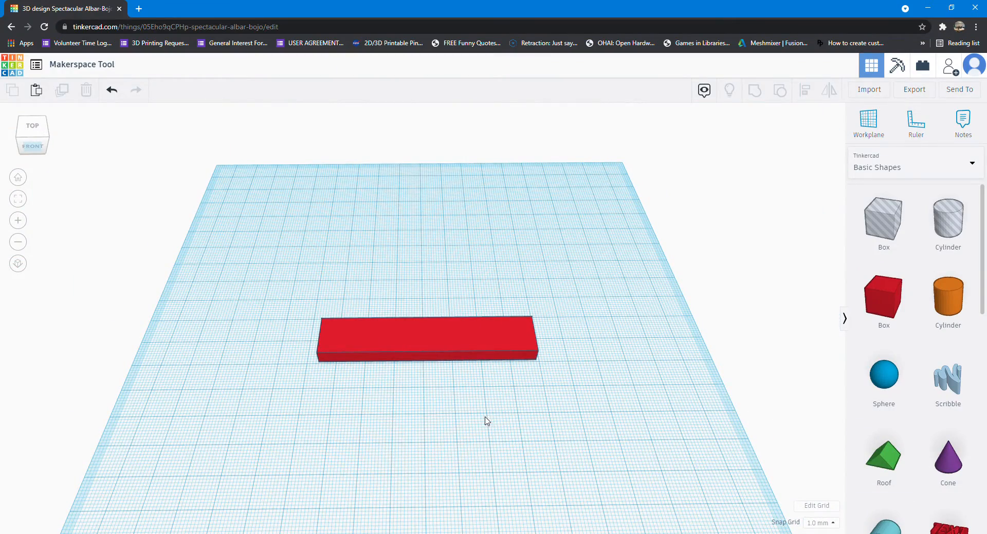
right_drag(488, 422, 501, 448)
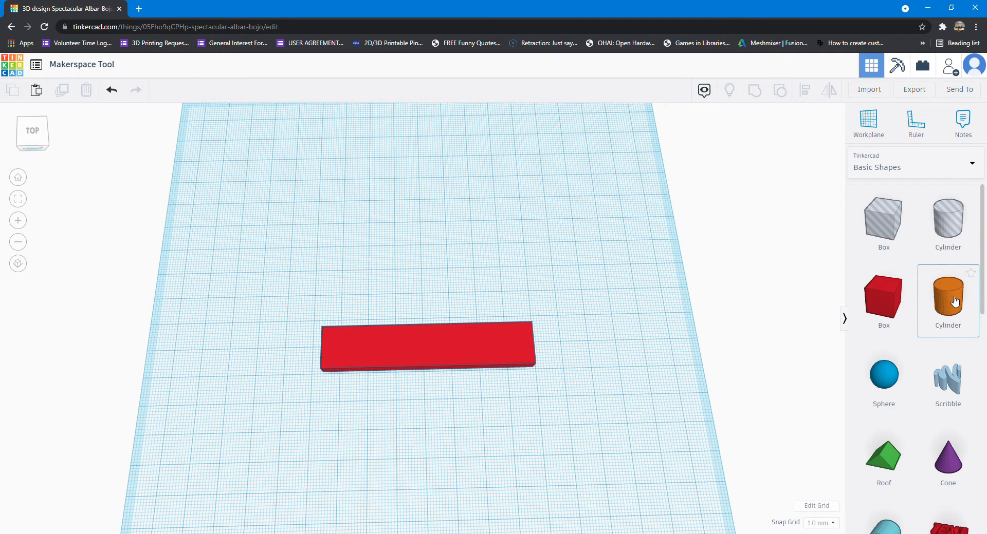
drag(952, 307, 580, 342)
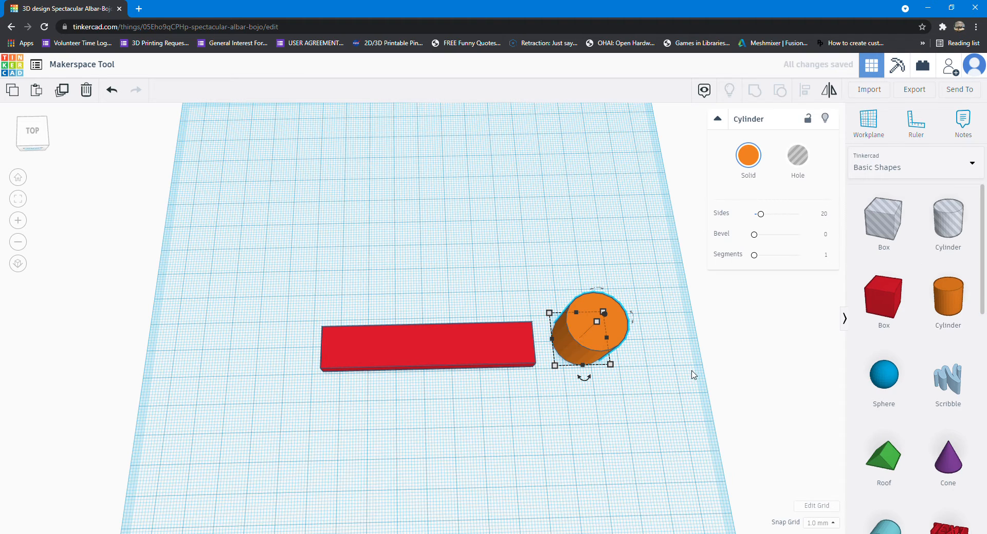
click(668, 396)
- Set the orange cylinder's height to 5 mm
right_drag(608, 427, 562, 334)
click(563, 335)
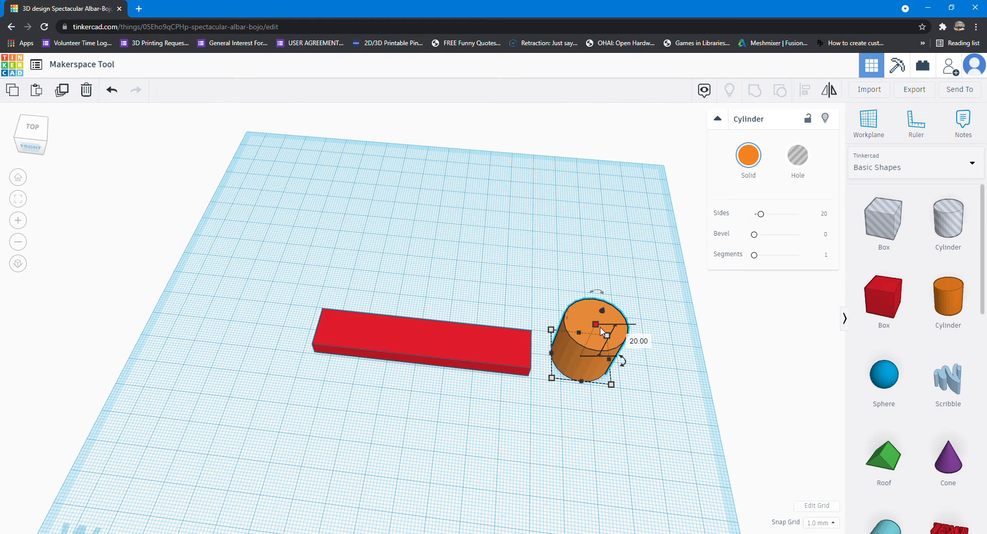
click(640, 344)
text(5)
key(Return)
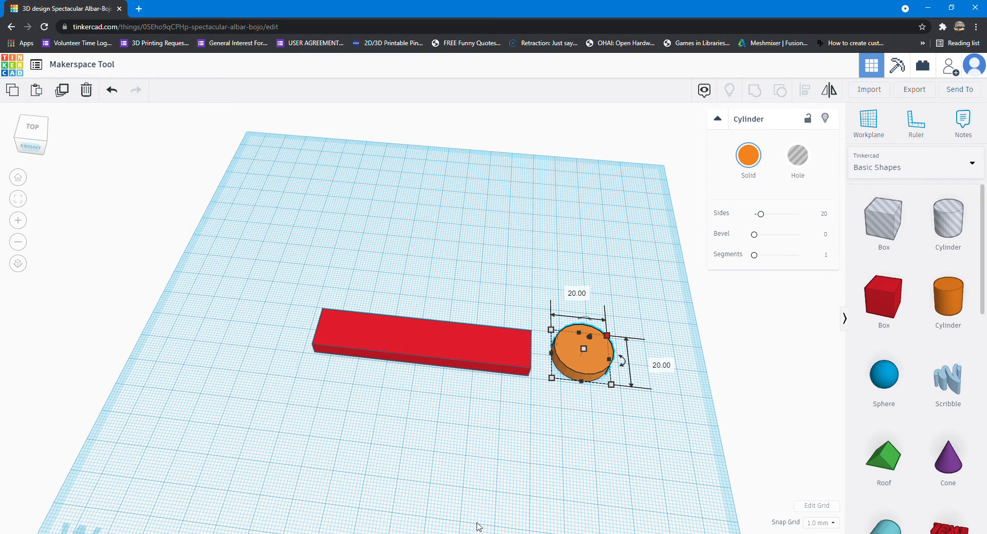
mouse_move(552, 434)
right_down()
mouse_move(557, 469)
mouse_move(563, 441)
right_up()
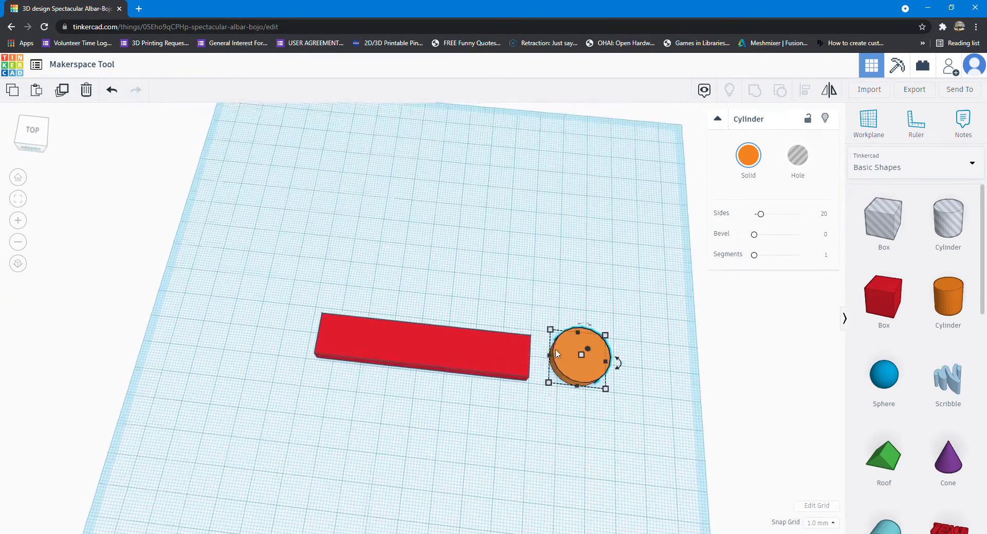
click(589, 446)
click(577, 373)
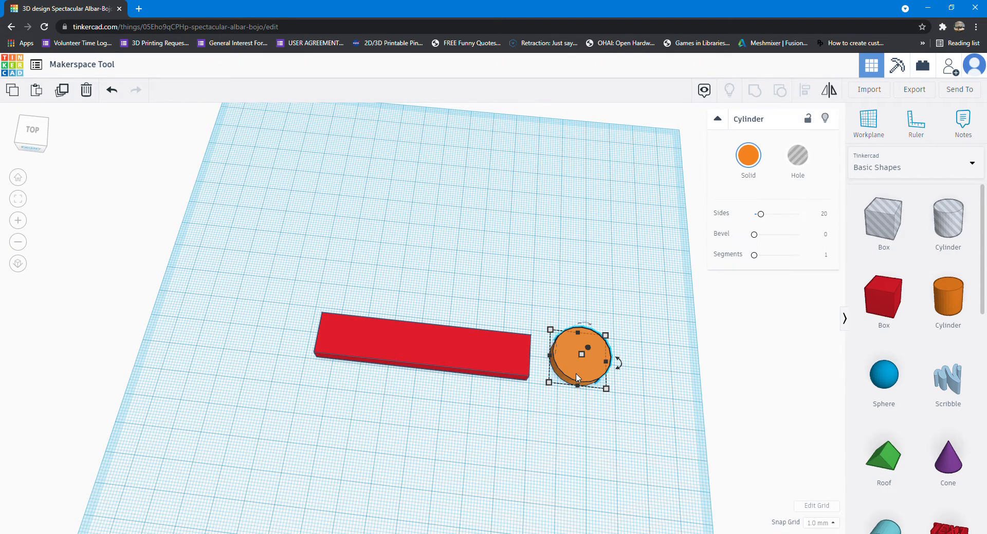
click(575, 438)
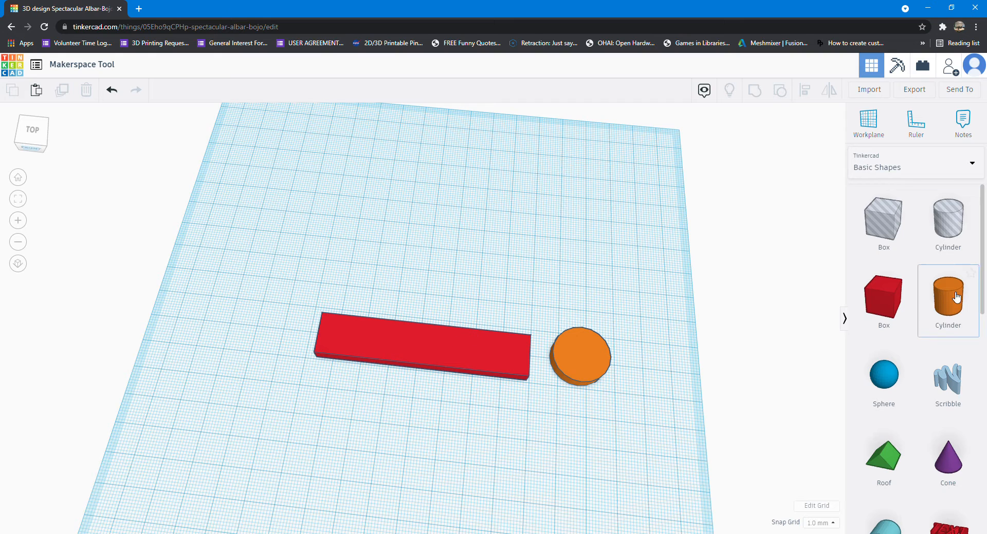
- Place a second solid cylinder over the orange disc and set its base to 15 mm by 15 mm
drag(957, 299, 580, 363)
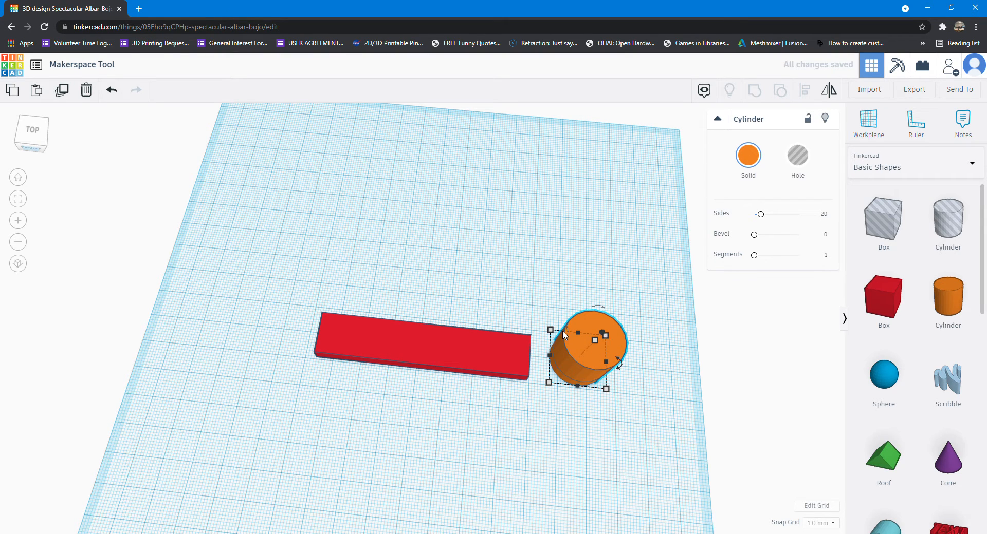
mouse_move(551, 331)
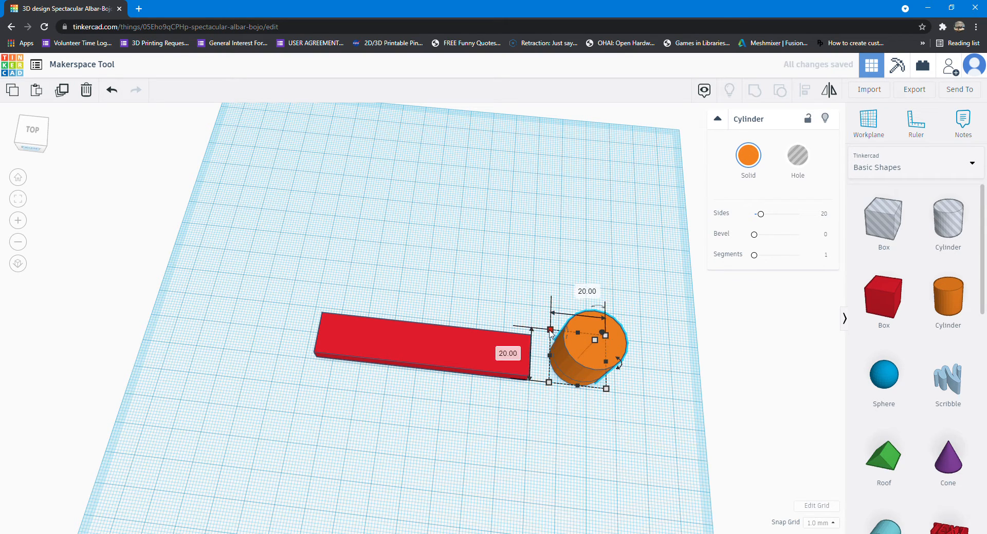
click(578, 288)
text(15)
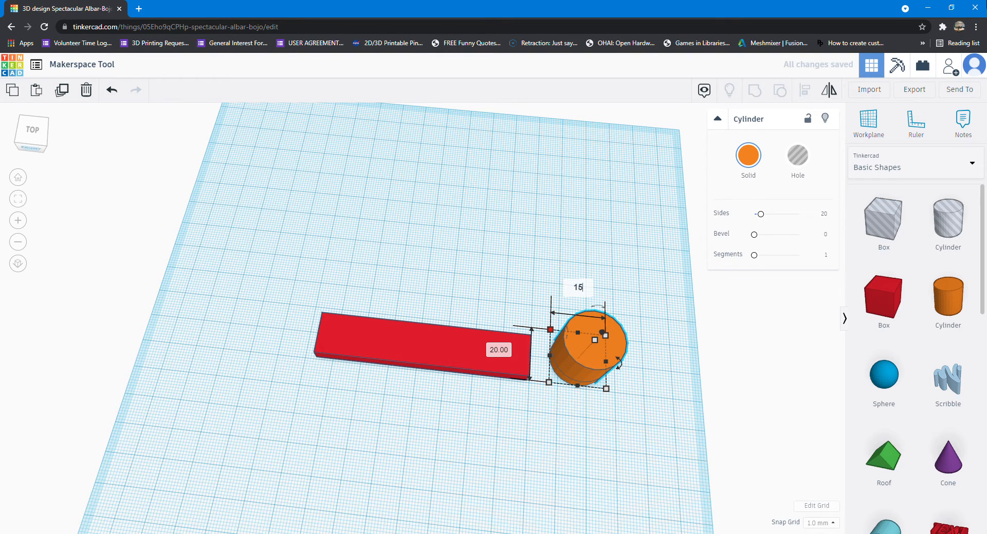
key(Tab)
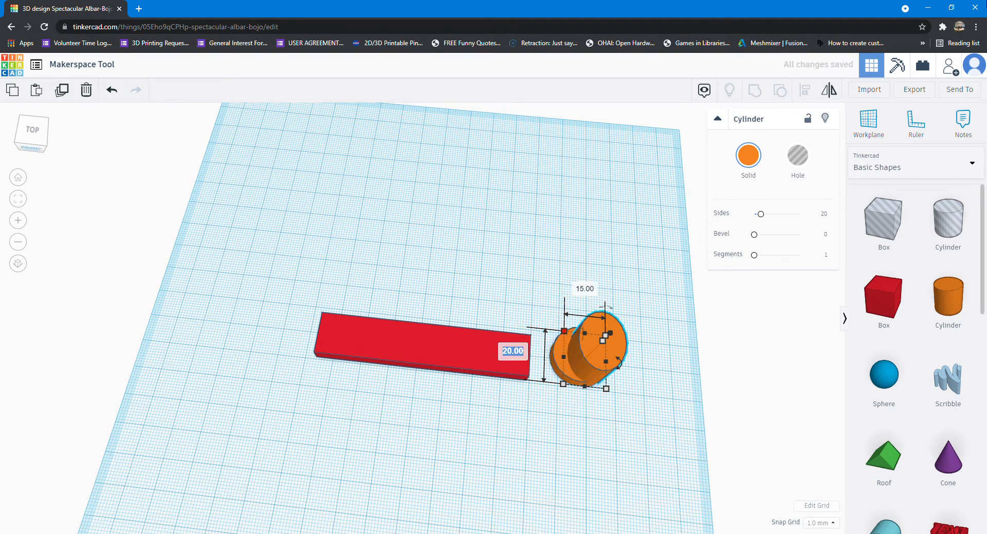
text(15)
key(Return)
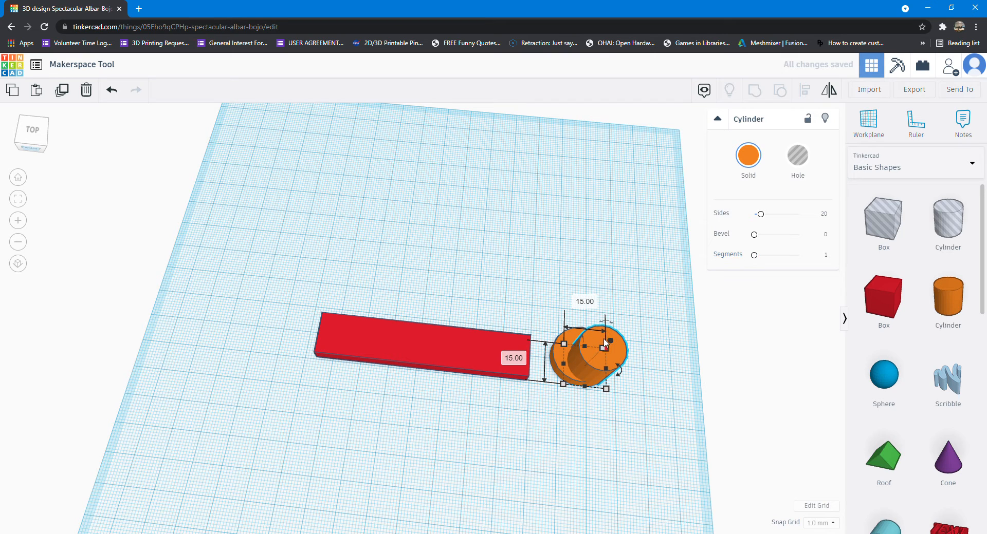
- Set the smaller cylinder's height to 5 mm and turn it into a hole
mouse_move(606, 353)
click(644, 357)
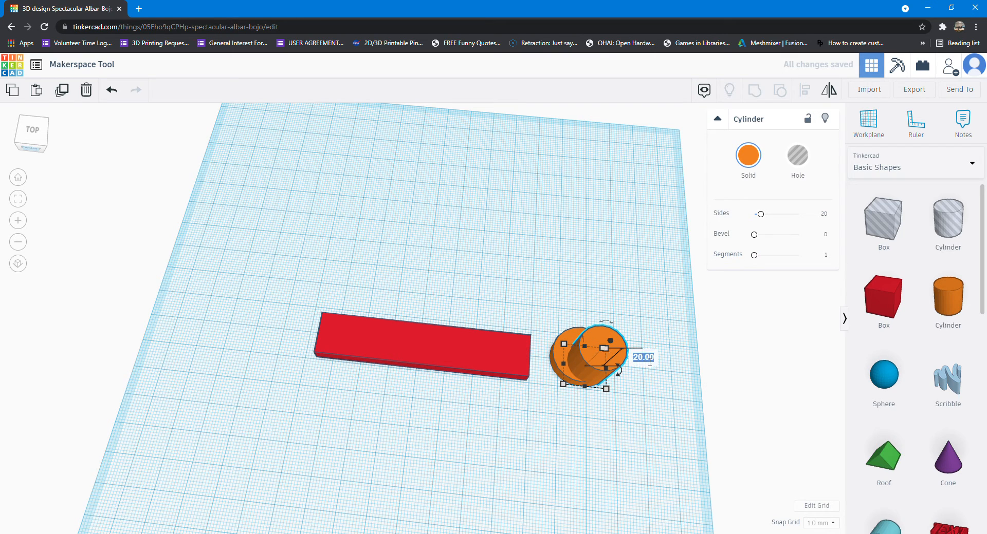
text(5)
key(Return)
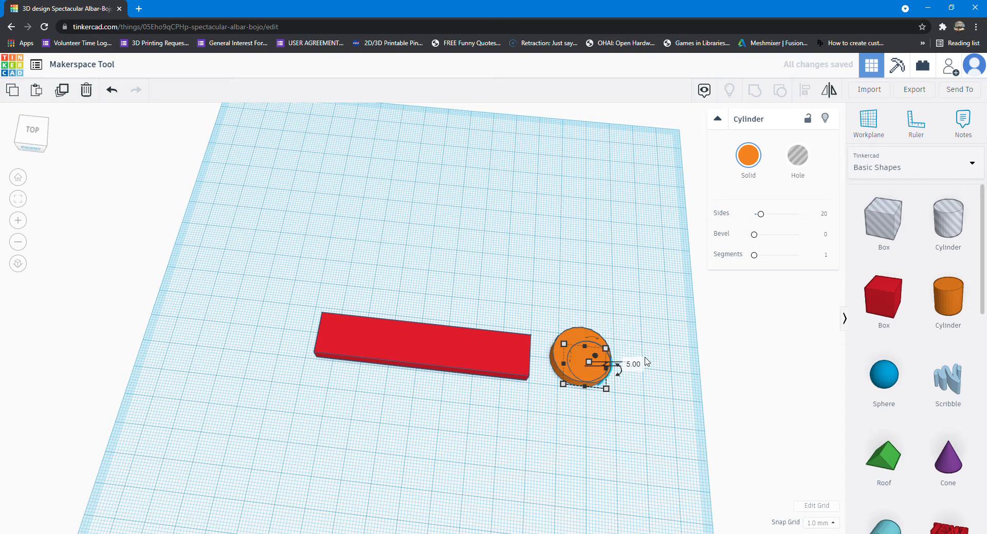
click(803, 158)
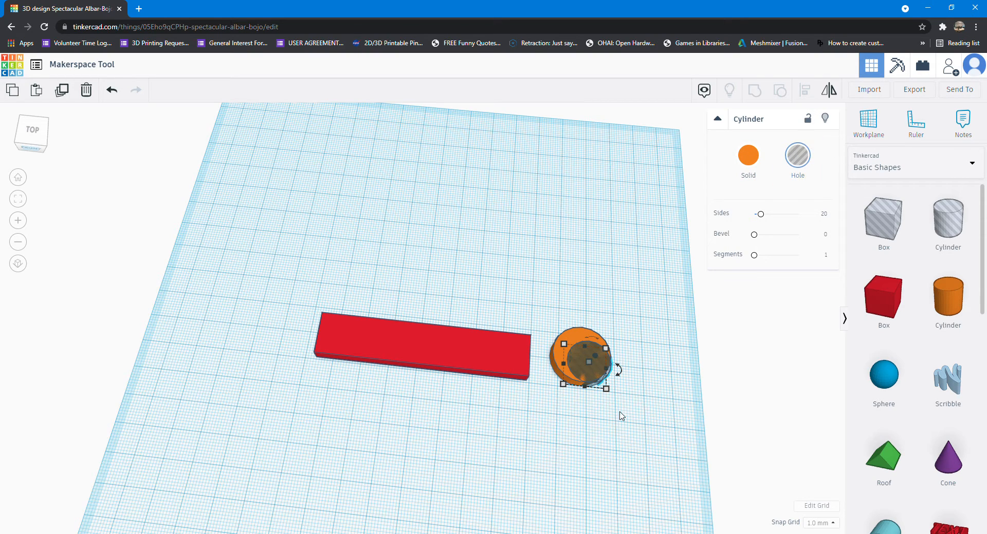
click(626, 446)
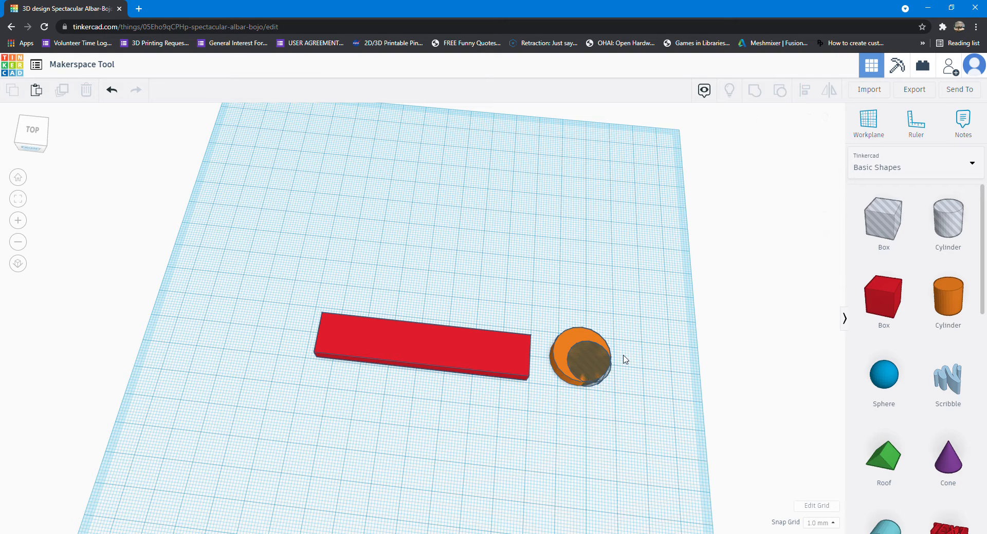
- Align the hole cylinder and the orange disc on their centres in both horizontal directions
drag(680, 436, 547, 289)
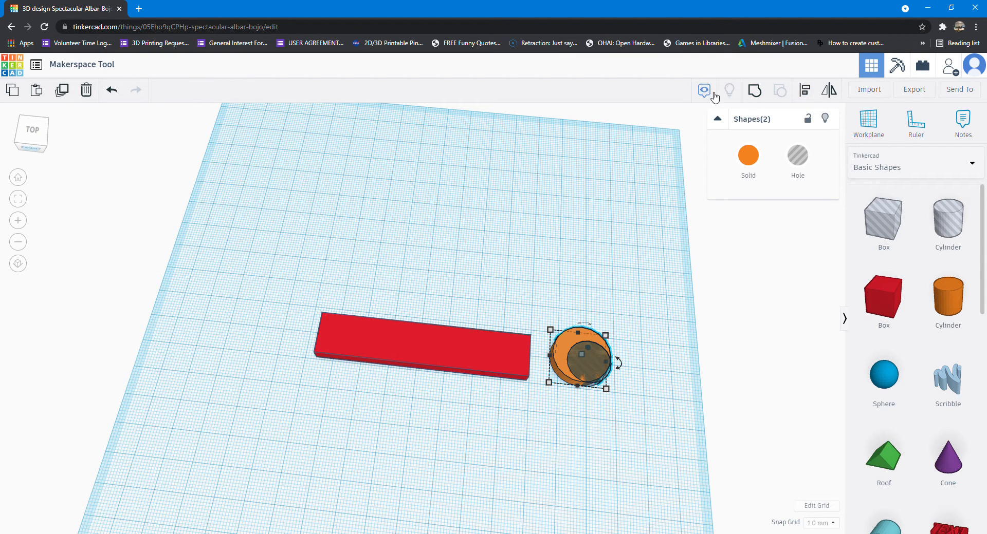
click(806, 94)
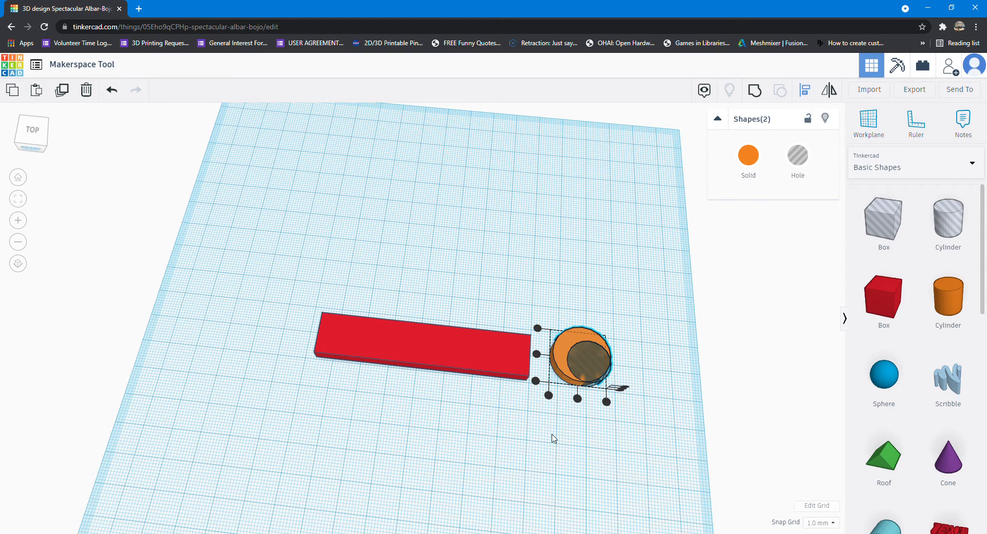
click(537, 355)
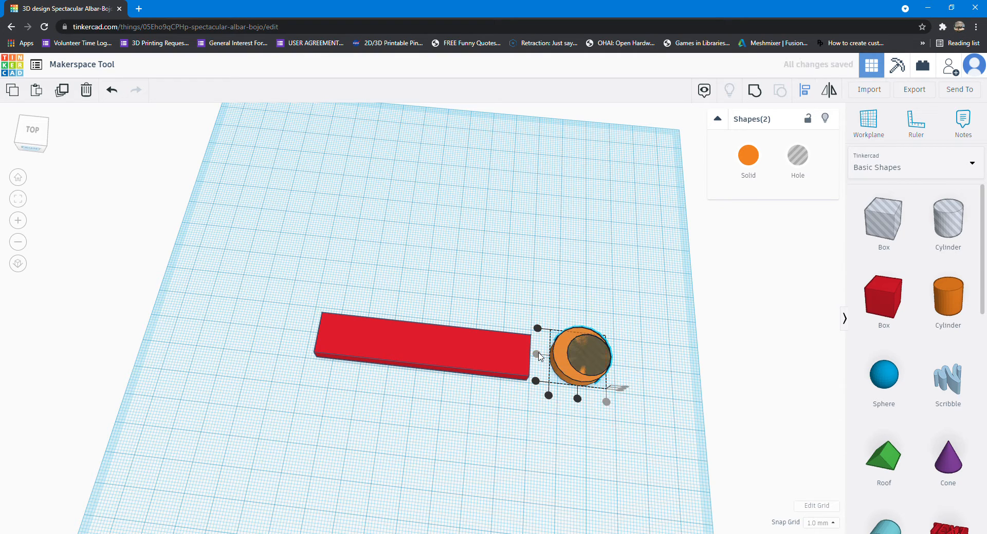
click(577, 399)
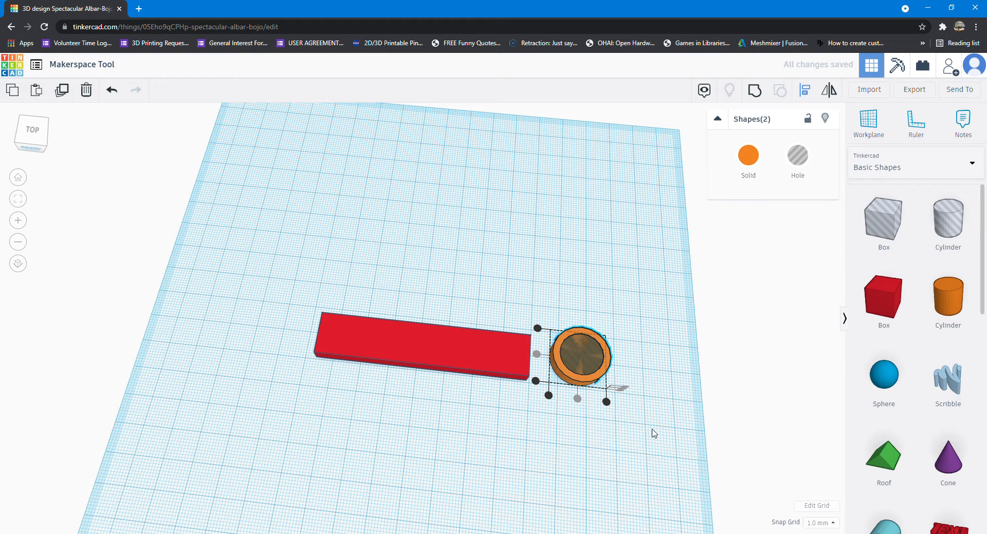
click(653, 455)
- Group the orange disc with the centred hole cylinder to cut it into a ring
drag(684, 280, 543, 453)
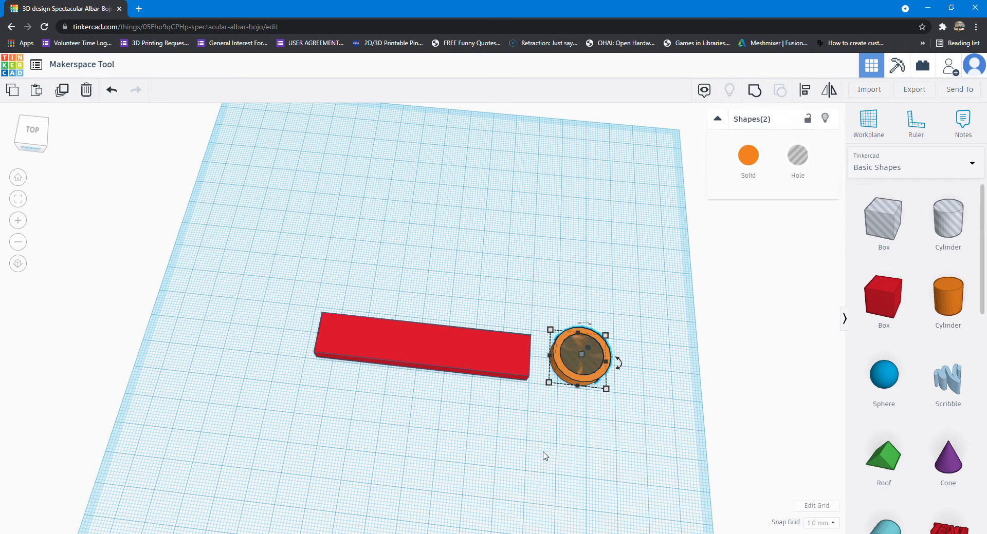
click(757, 93)
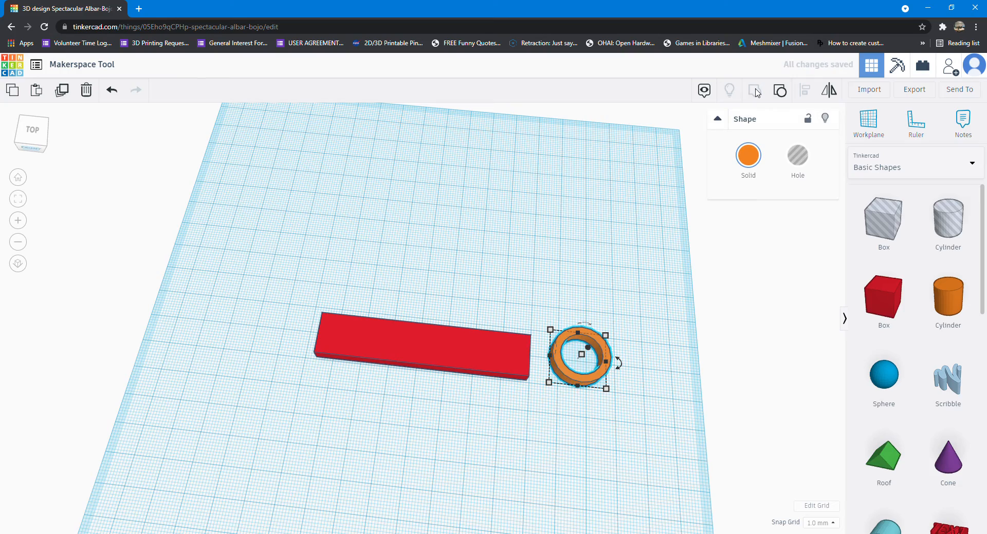
click(631, 447)
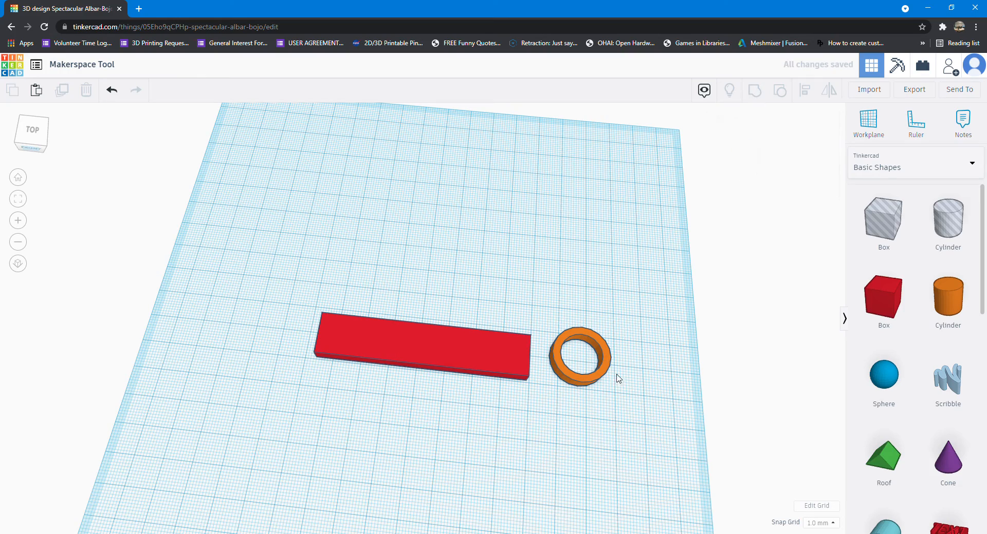
- Move the orange ring about 11 mm toward the red bar so it overlaps the bar's right end
right_drag(615, 463, 644, 506)
right_drag(544, 397, 530, 412)
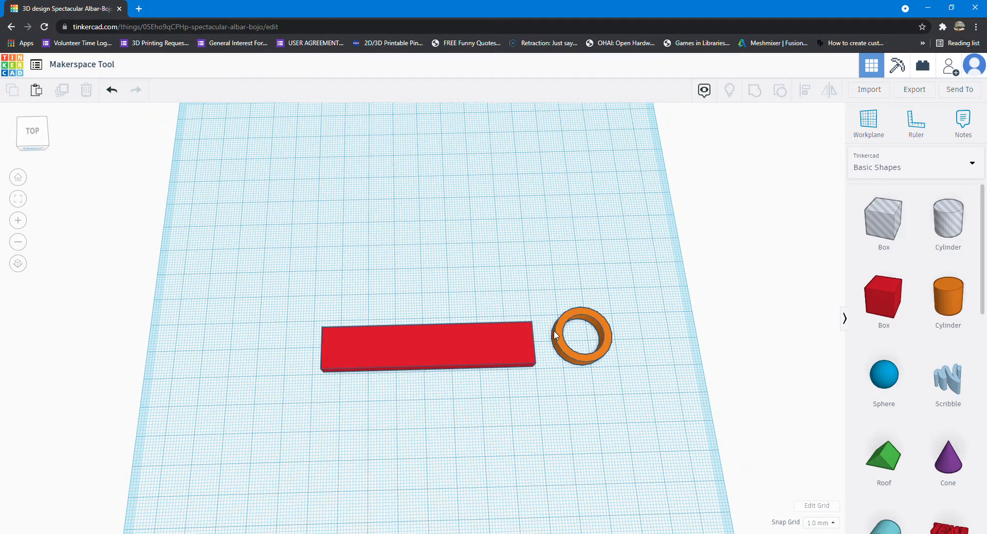
drag(560, 341, 528, 348)
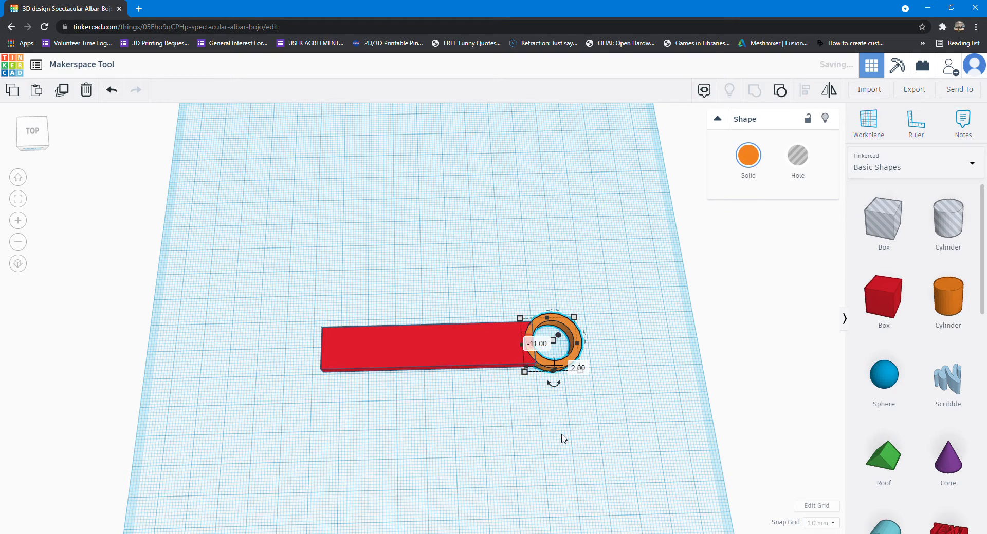
click(568, 440)
- Group the red bar and the overlapping ring into one solid shape
right_drag(555, 475, 544, 450)
drag(652, 281, 215, 434)
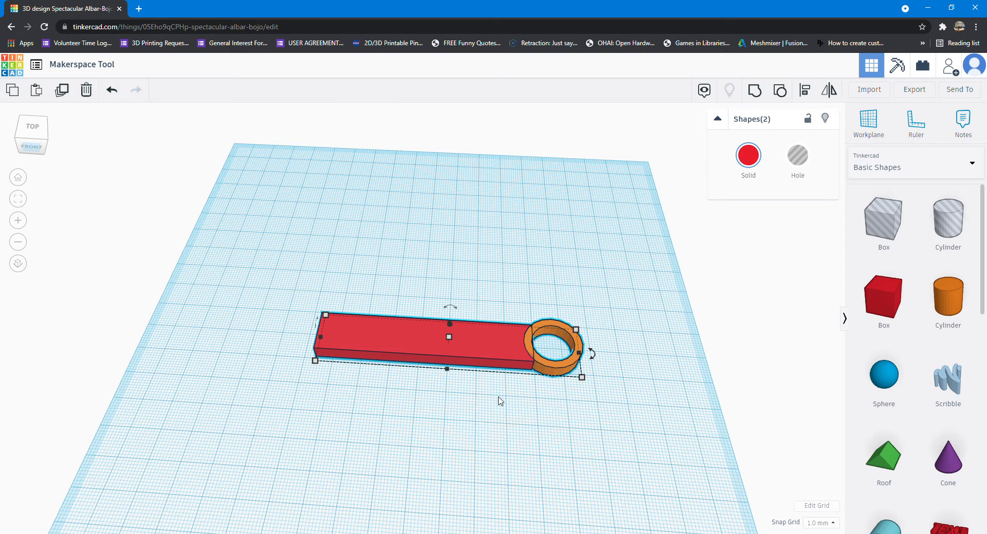
click(755, 91)
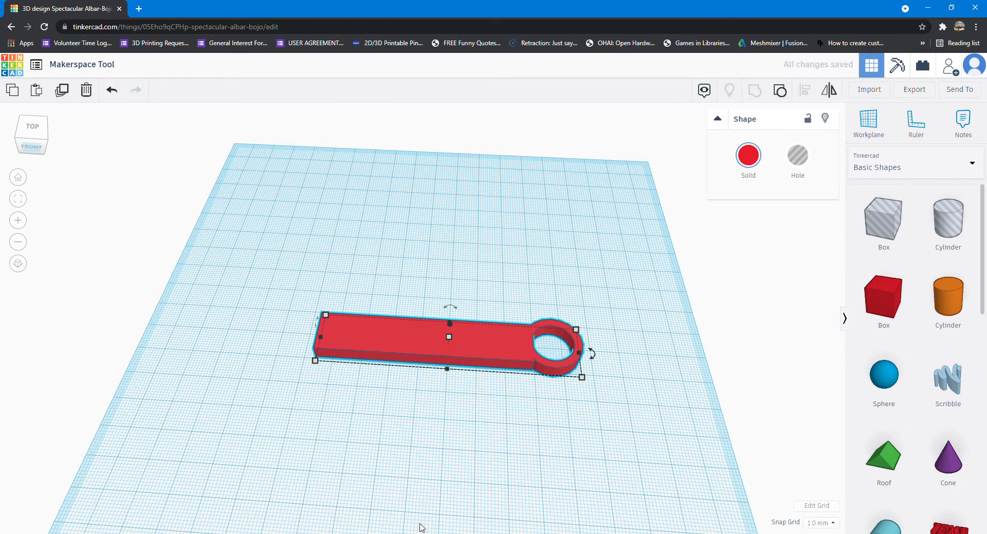
click(479, 477)
right_drag(478, 462, 478, 497)
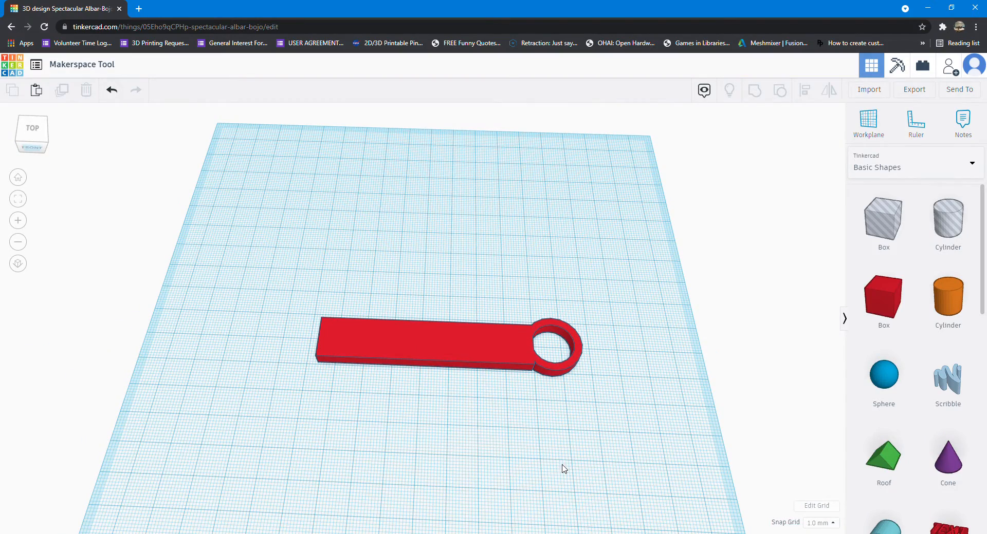
- Place a solid cylinder just beyond the bar's left end and set its height to 5 mm
right_drag(610, 399, 655, 433)
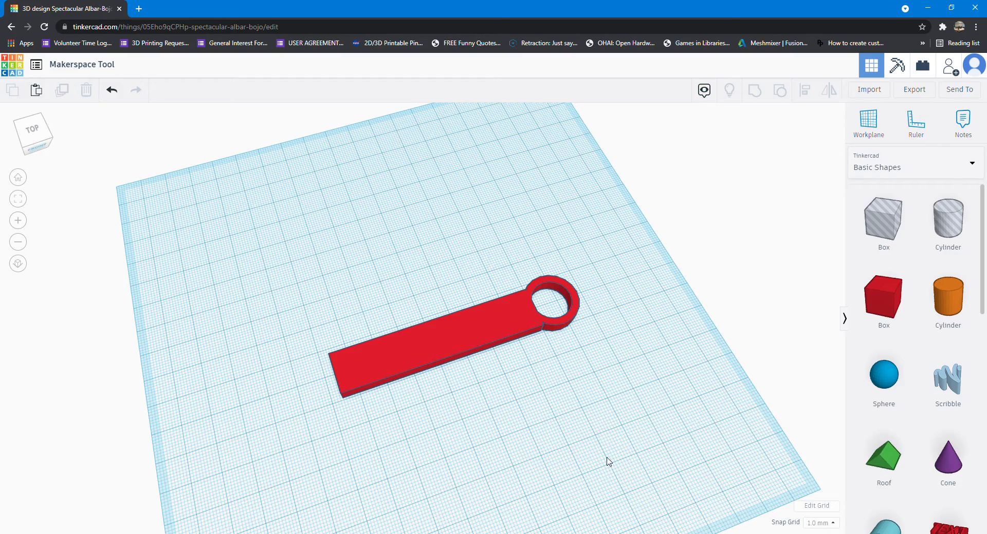
mouse_move(497, 462)
right_down()
mouse_move(430, 458)
mouse_move(460, 469)
mouse_move(494, 461)
right_up()
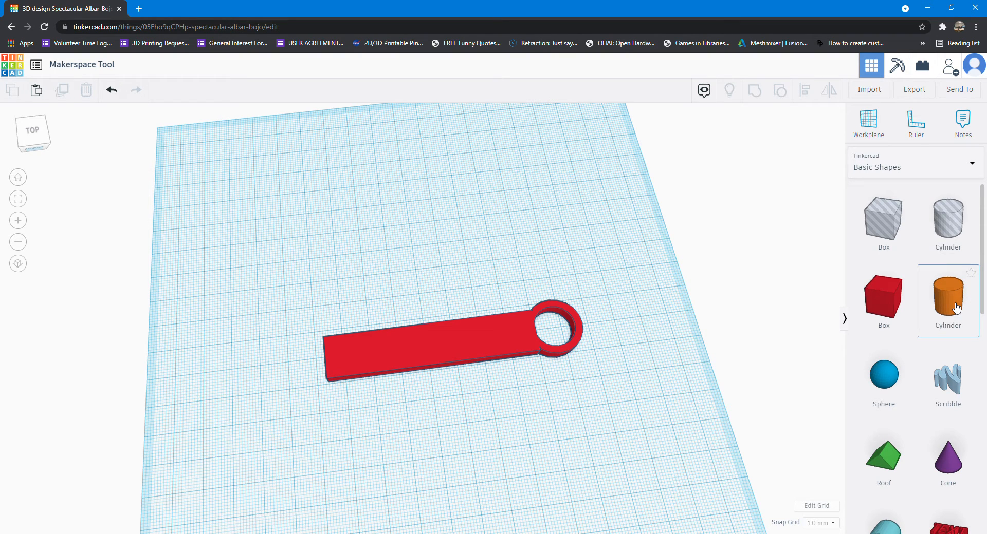
drag(956, 307, 259, 369)
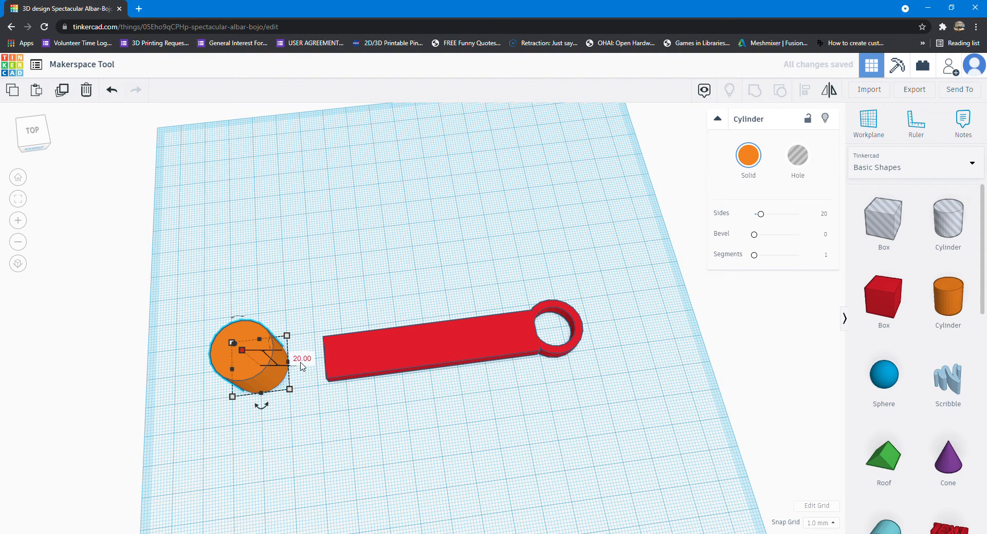
click(302, 359)
text(5)
key(Return)
- Resize the base of the cylinder beside the bar's left end to 25 mm by 25 mm
click(287, 337)
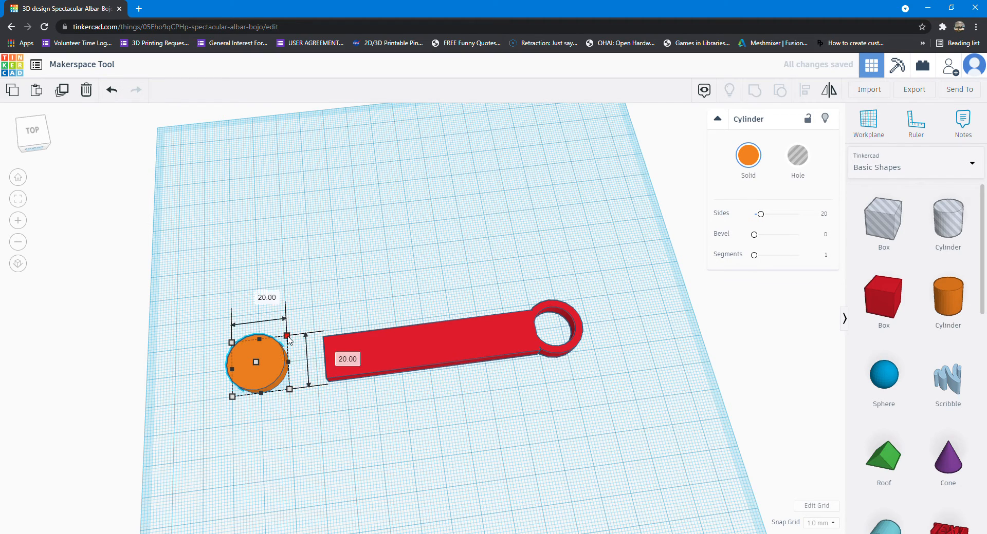
click(259, 296)
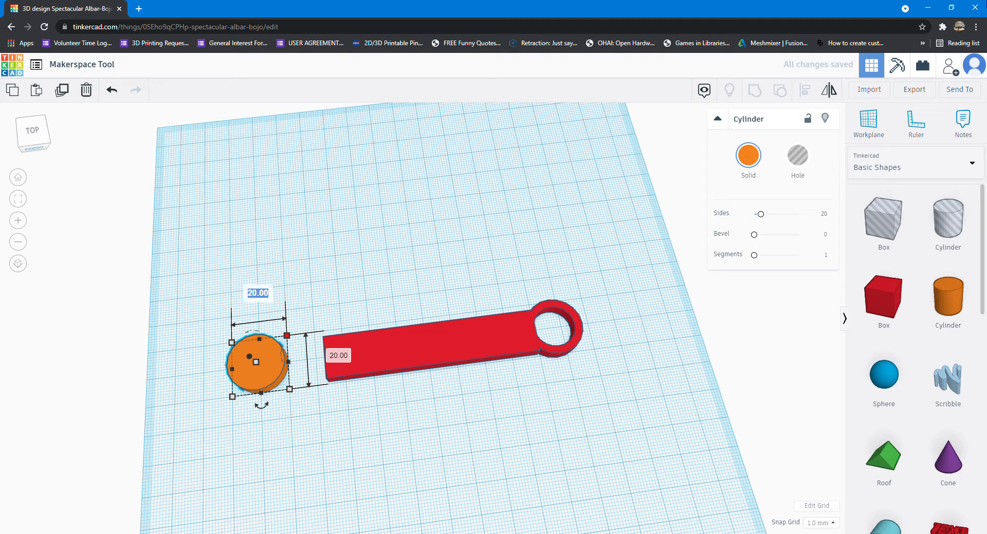
text(25)
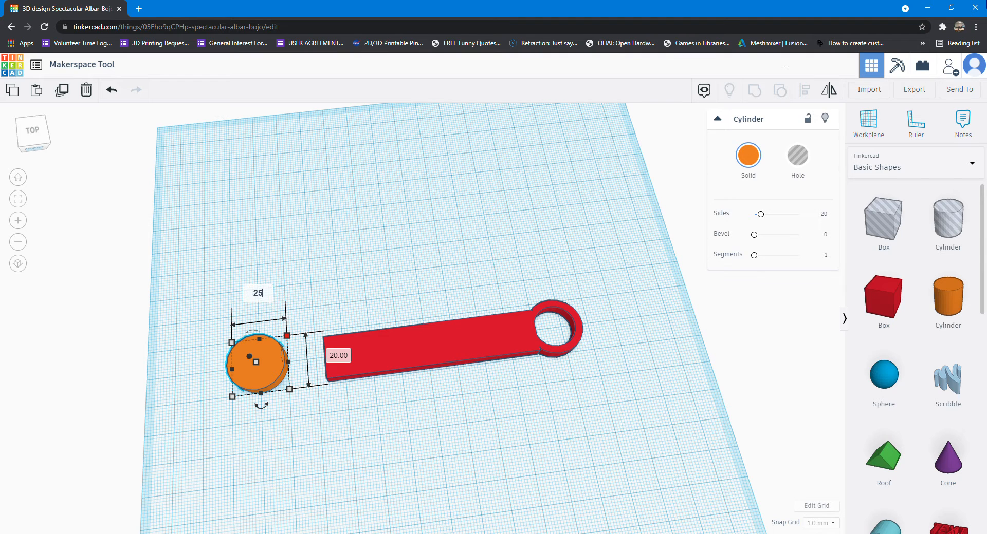
key(Tab)
text(25)
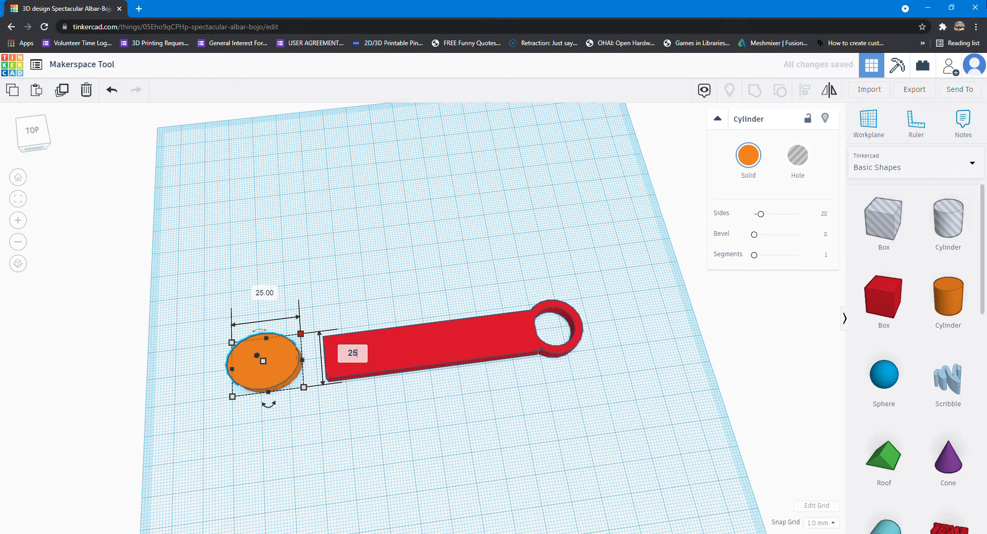
key(Return)
click(699, 361)
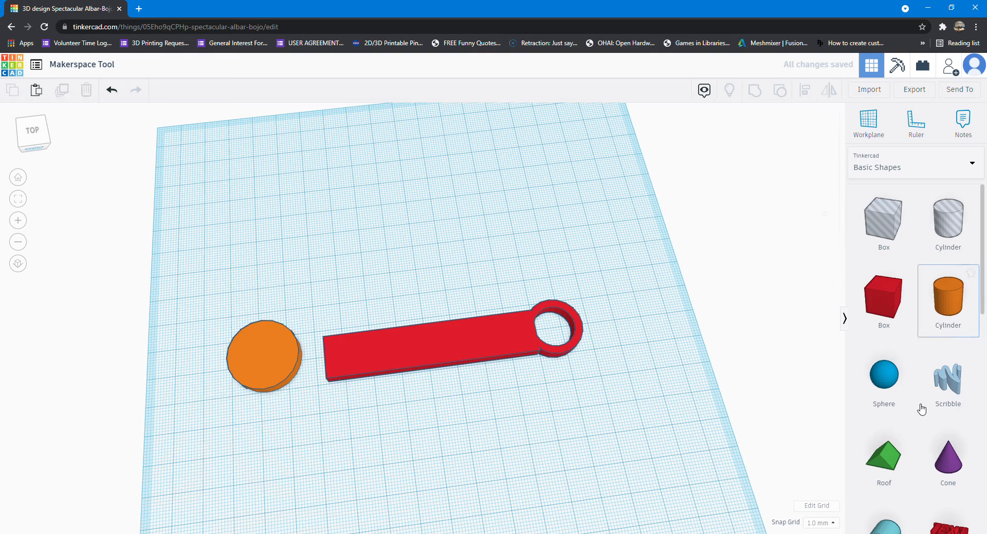
- Place a six-sided polygon partly over the 25 mm orange disc and turn it into a hole
scroll(921, 408, down, 3)
scroll(922, 413, down, 3)
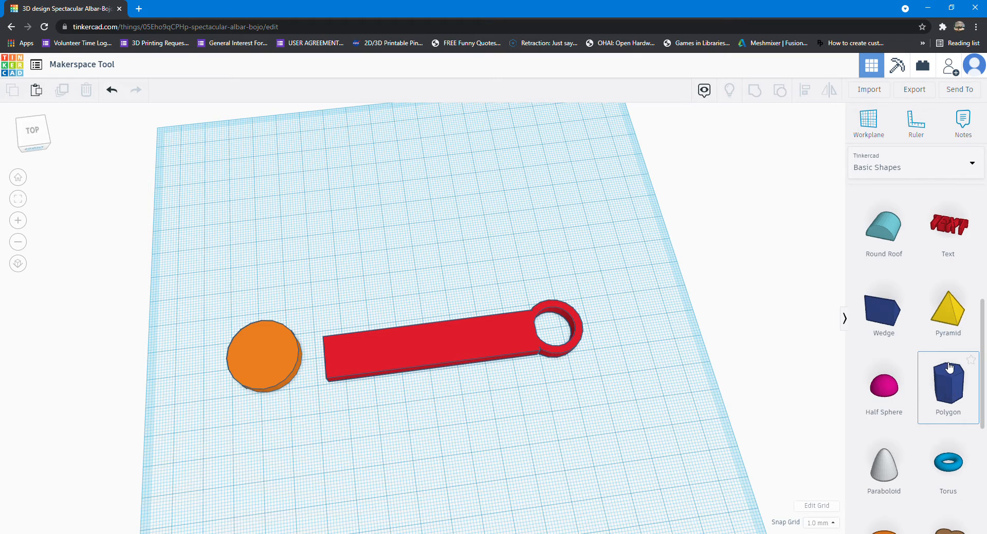
scroll(950, 369, up, 4)
scroll(954, 369, down, 5)
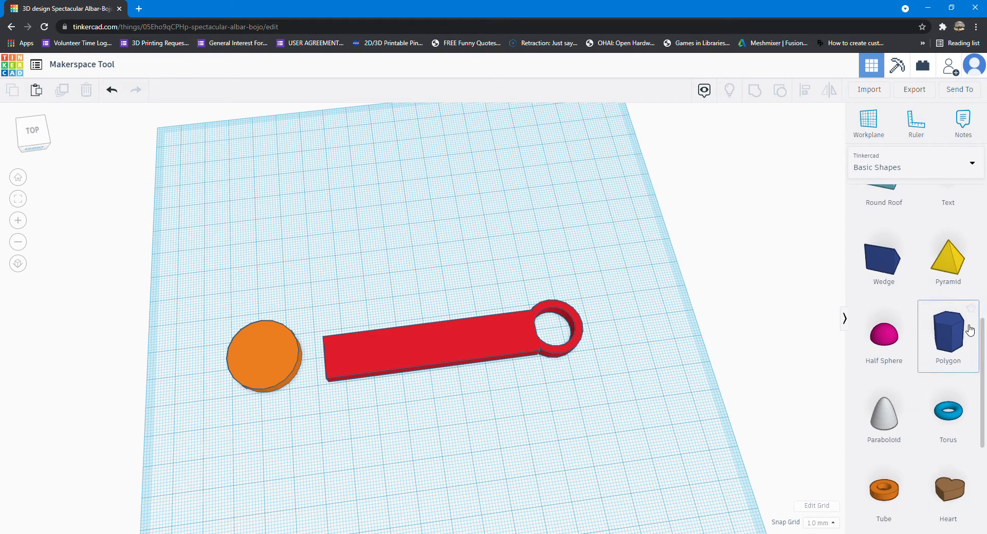
drag(954, 337, 246, 366)
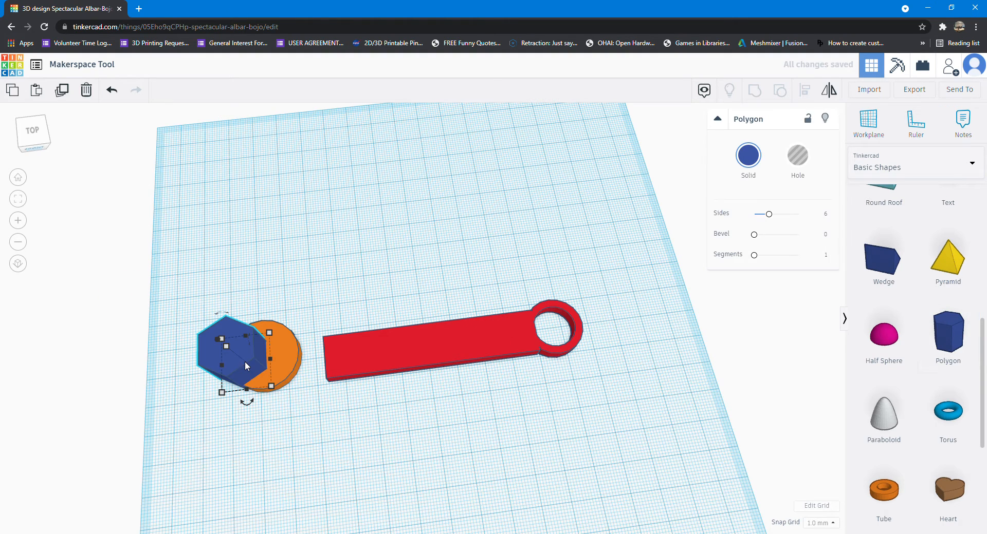
click(805, 162)
- Widen the hexagonal hole overlapping the orange disc to about 20.7 mm along the bar's direction
click(32, 134)
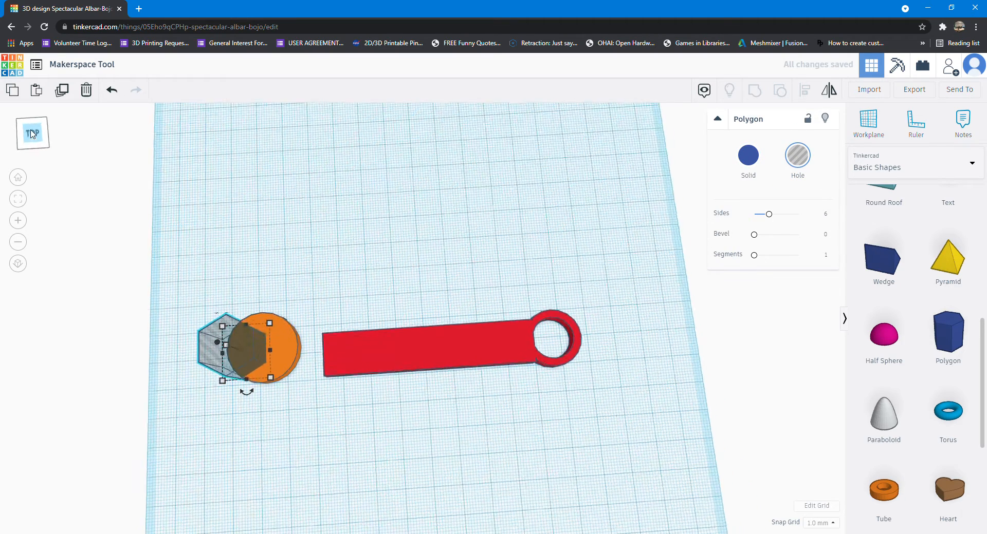
click(263, 438)
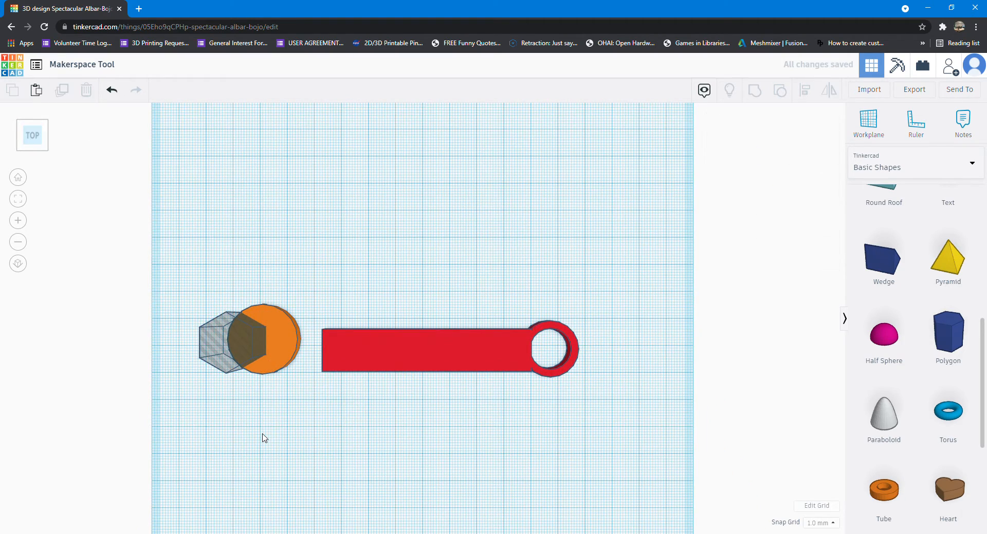
click(220, 347)
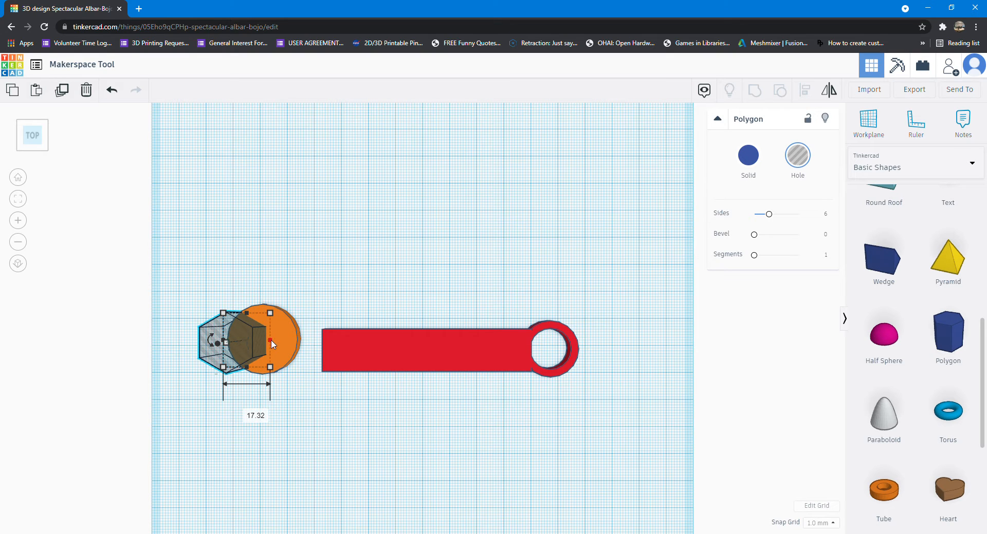
drag(270, 343, 279, 343)
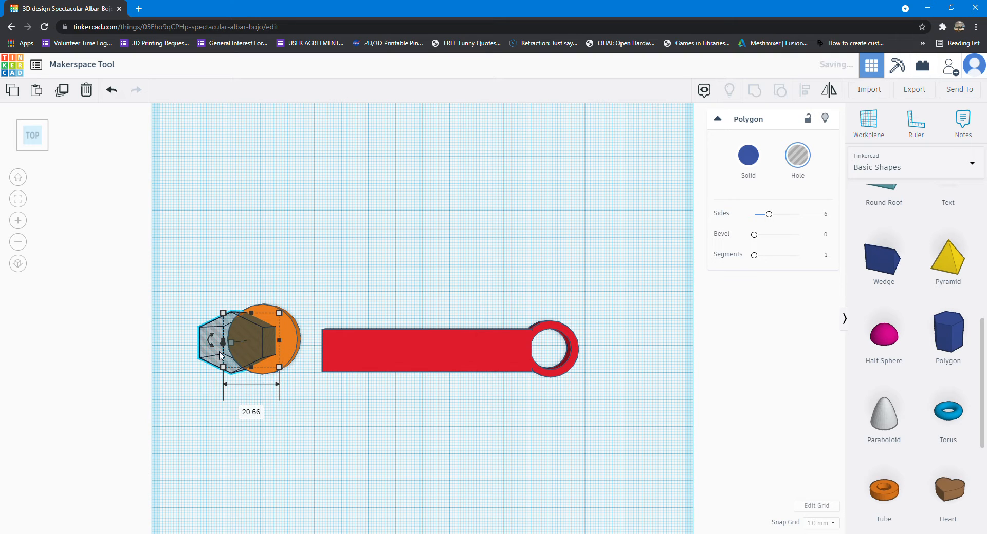
- Rotate the widened hexagonal hole so a corner points toward the bar, and shift it slightly within the orange disc
mouse_move(212, 343)
mouse_down()
mouse_move(212, 365)
mouse_move(205, 355)
mouse_up()
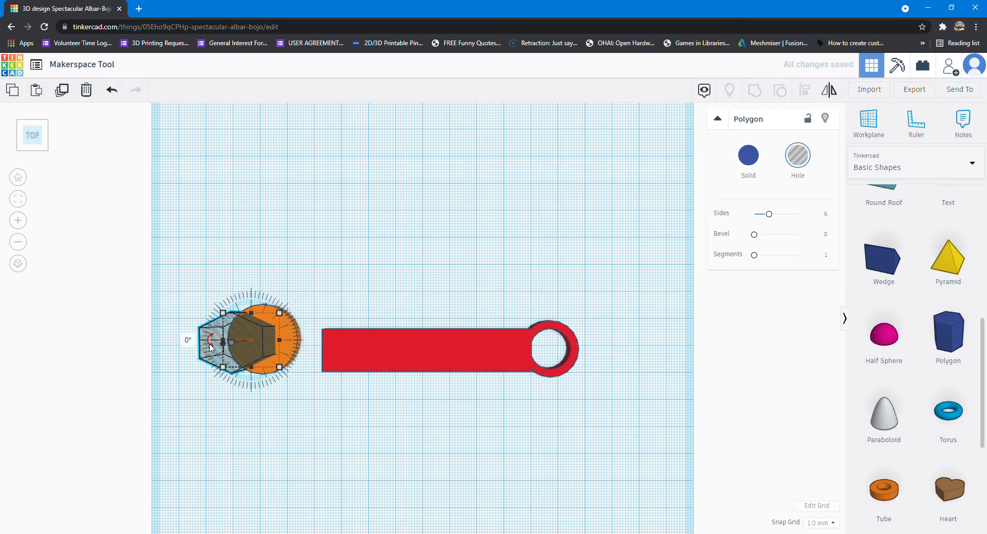
drag(211, 349, 246, 338)
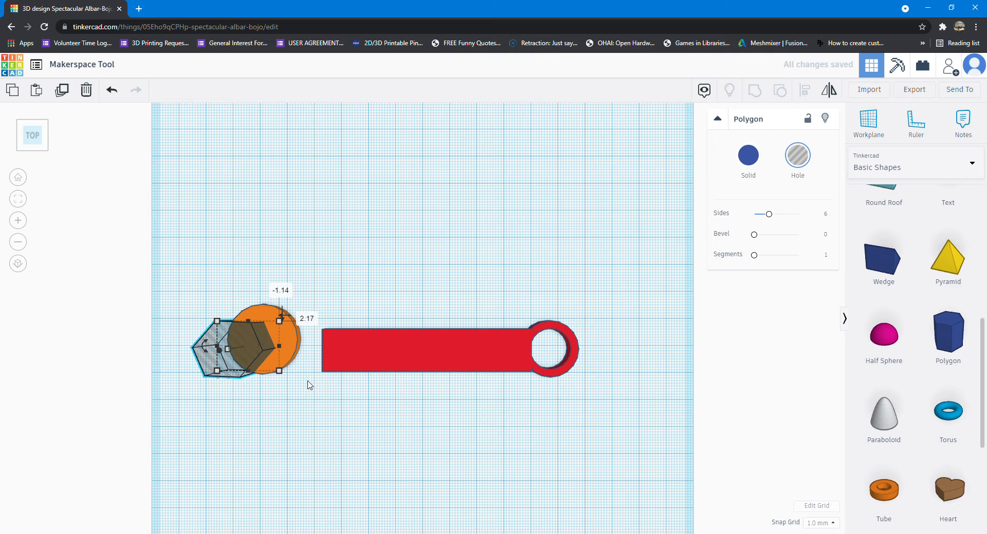
click(227, 420)
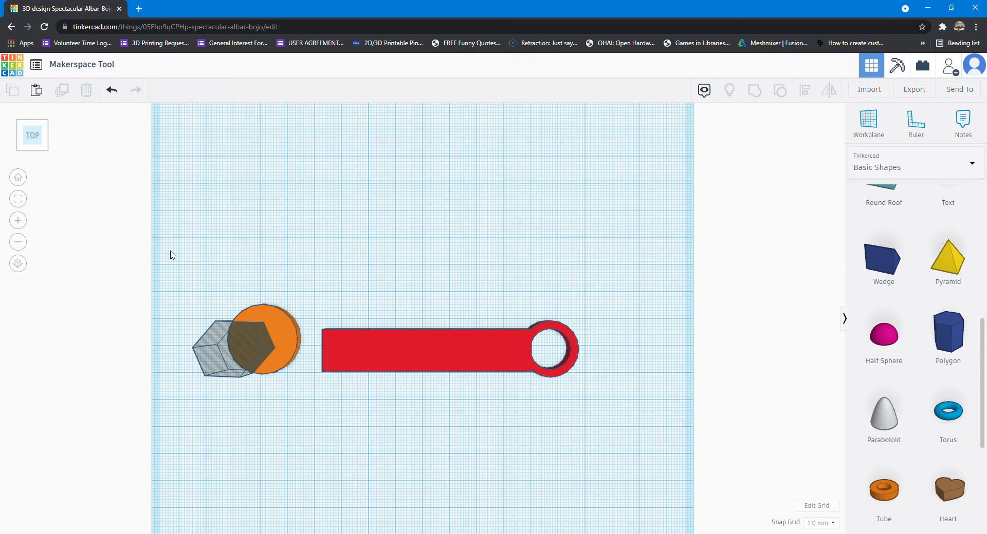
- Group the hexagonal hole with the orange disc to cut an open wrench jaw
drag(185, 252, 308, 436)
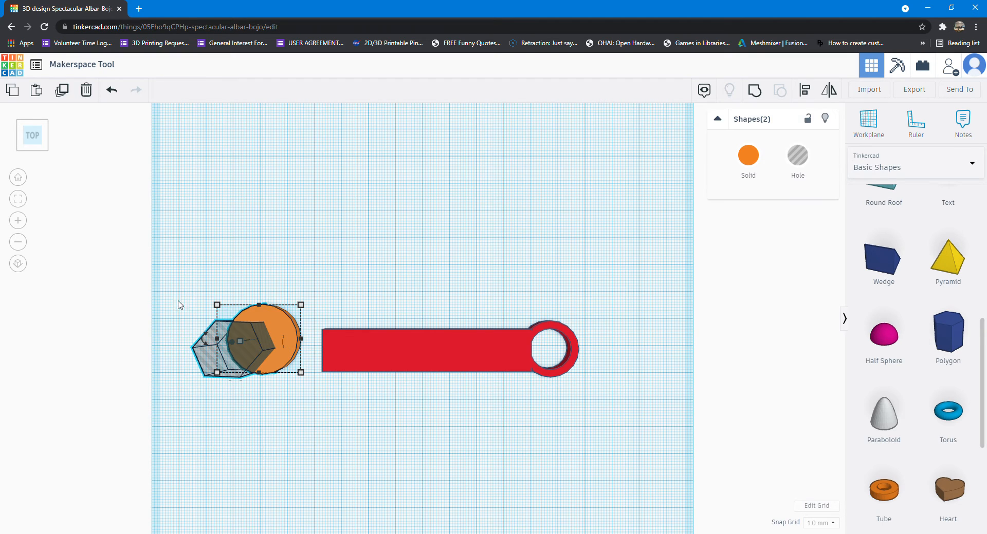
click(760, 94)
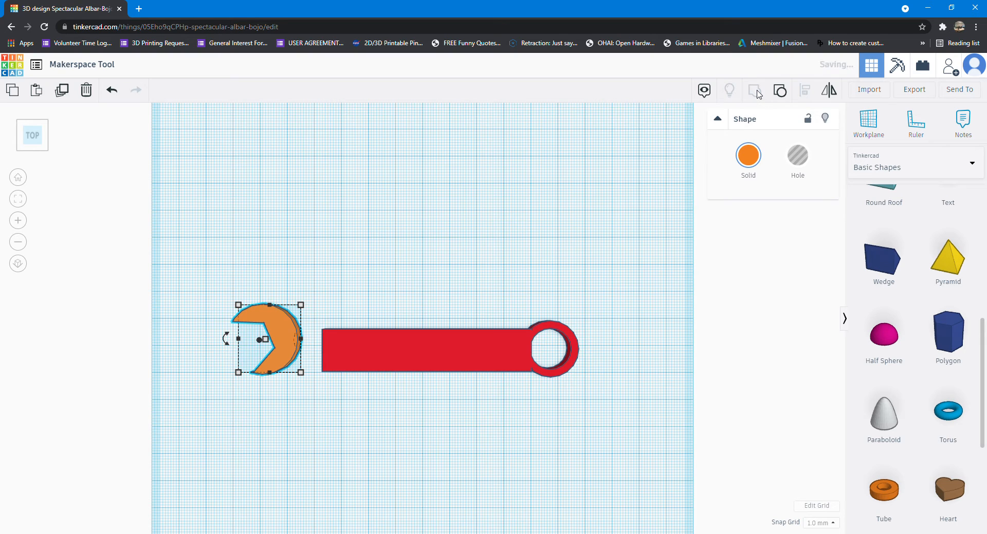
click(433, 226)
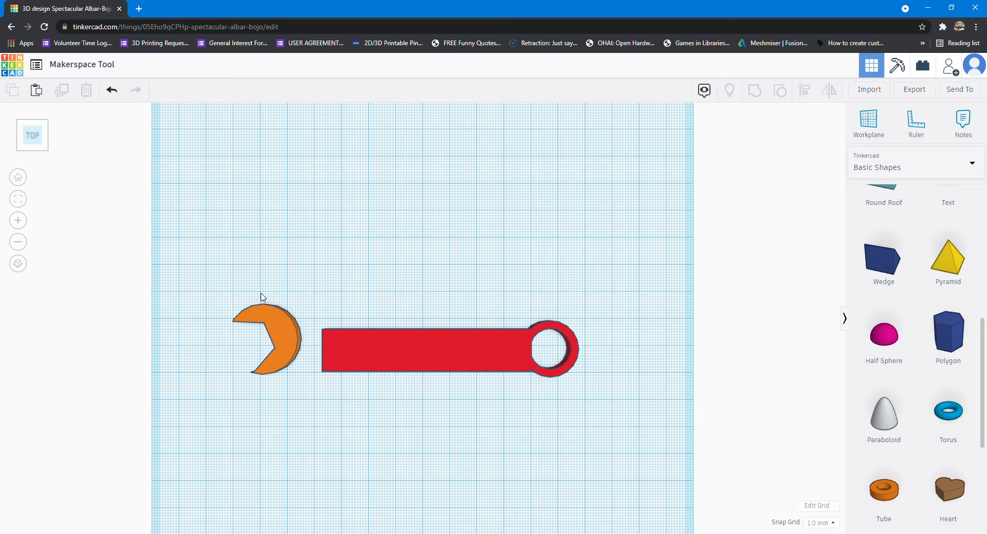
- Move the orange jaw 13 mm toward the bar and 5 mm frontward so they overlap, and group both into one solid
click(291, 335)
drag(287, 331, 323, 344)
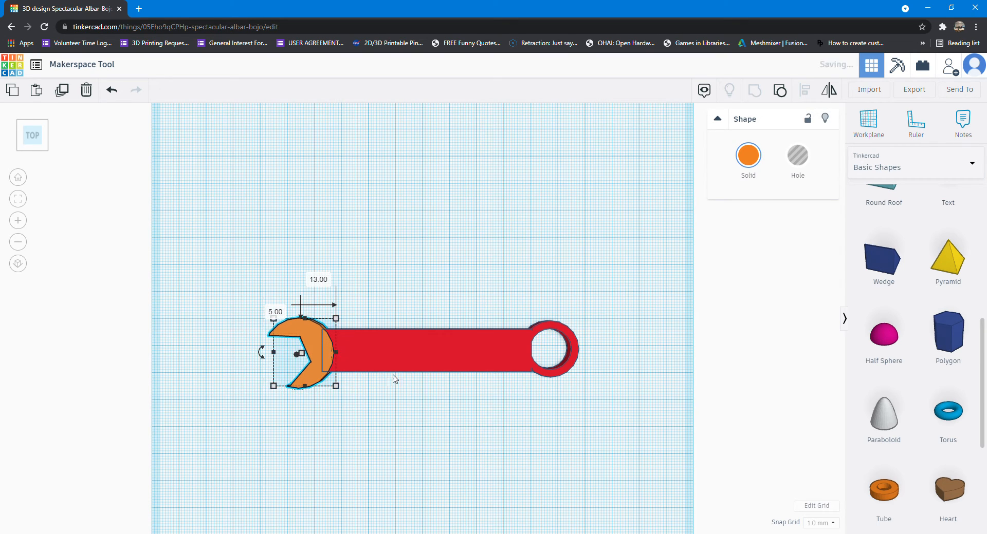
click(474, 421)
drag(637, 267, 62, 444)
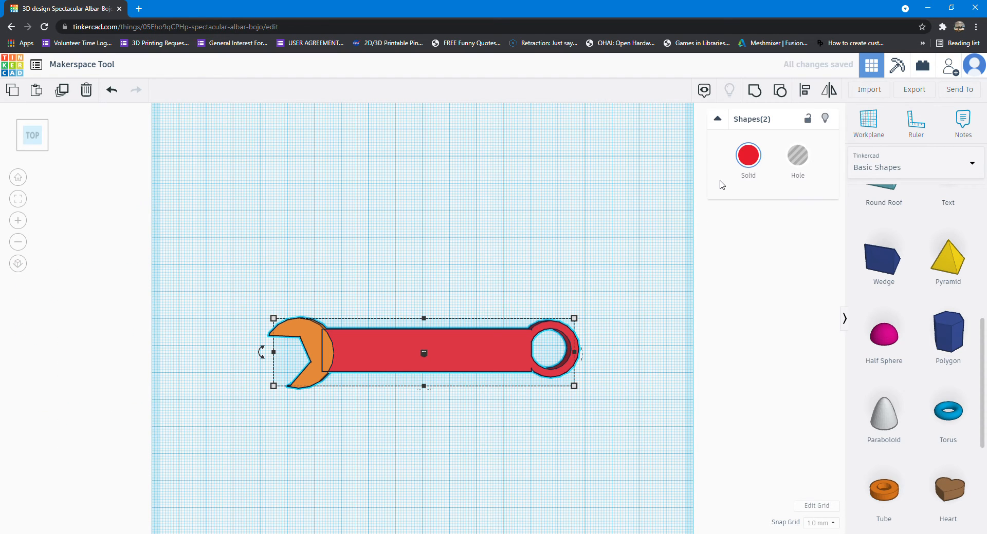
click(754, 92)
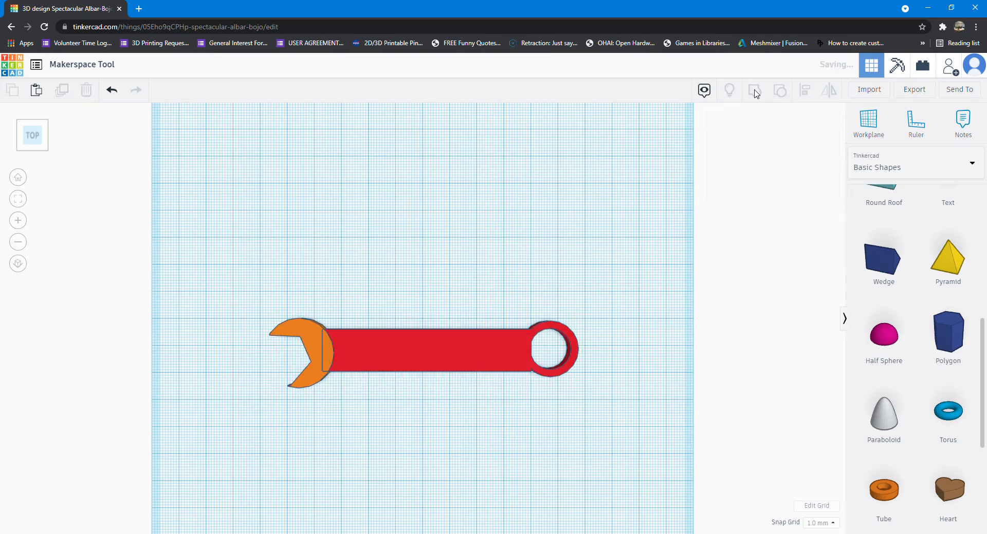
right_drag(443, 461, 464, 424)
click(631, 459)
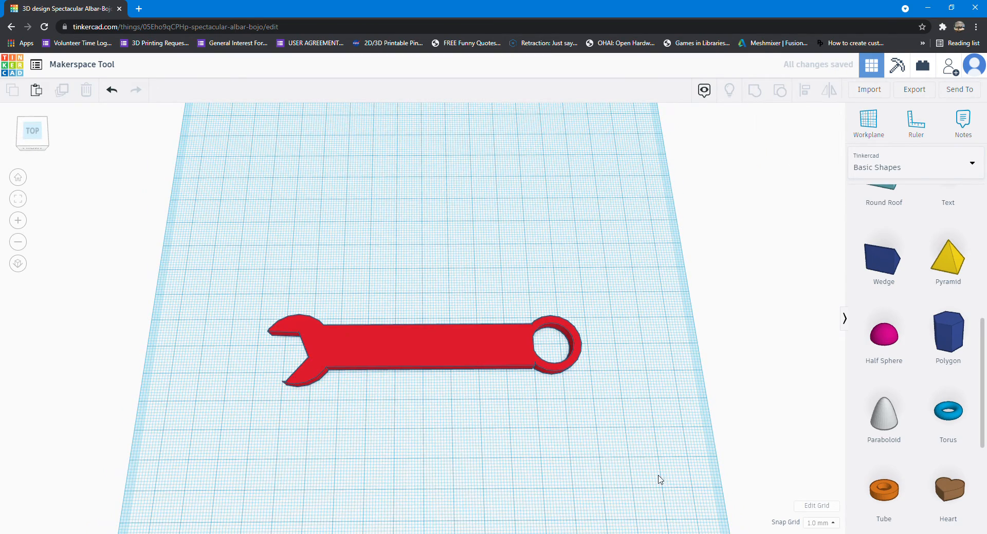
- Place a text shape on the wrench handle and change its text to "makerspace"
scroll(920, 416, up, 5)
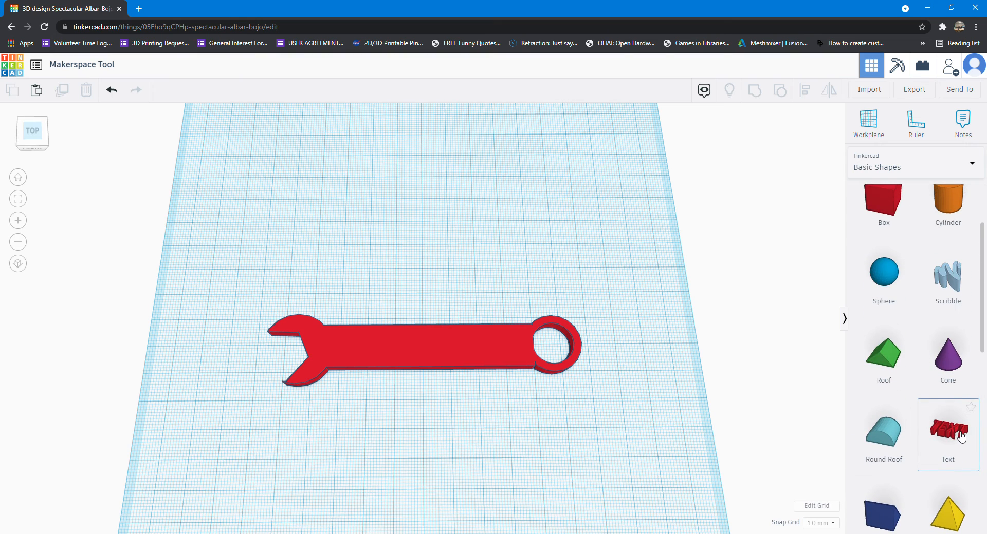
drag(948, 432, 414, 232)
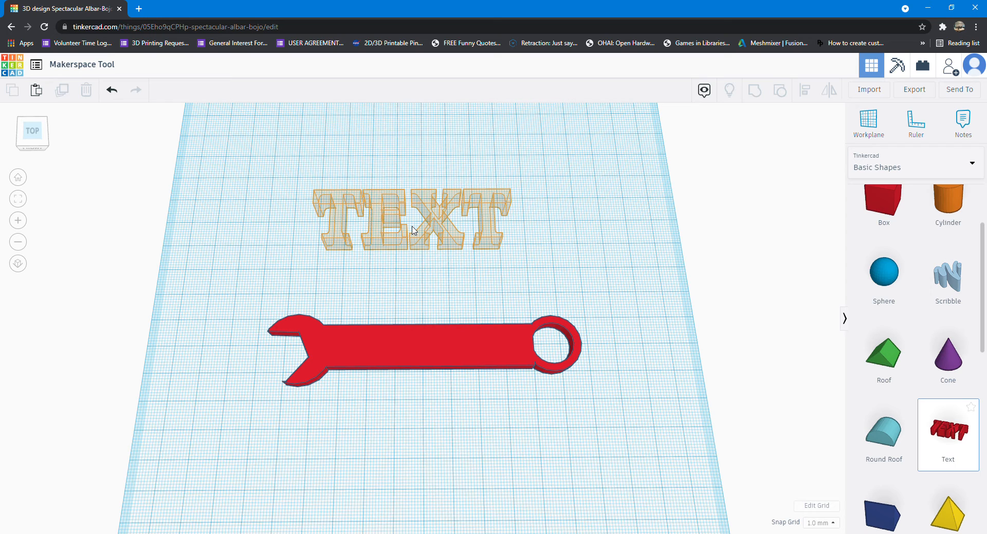
drag(413, 230, 421, 344)
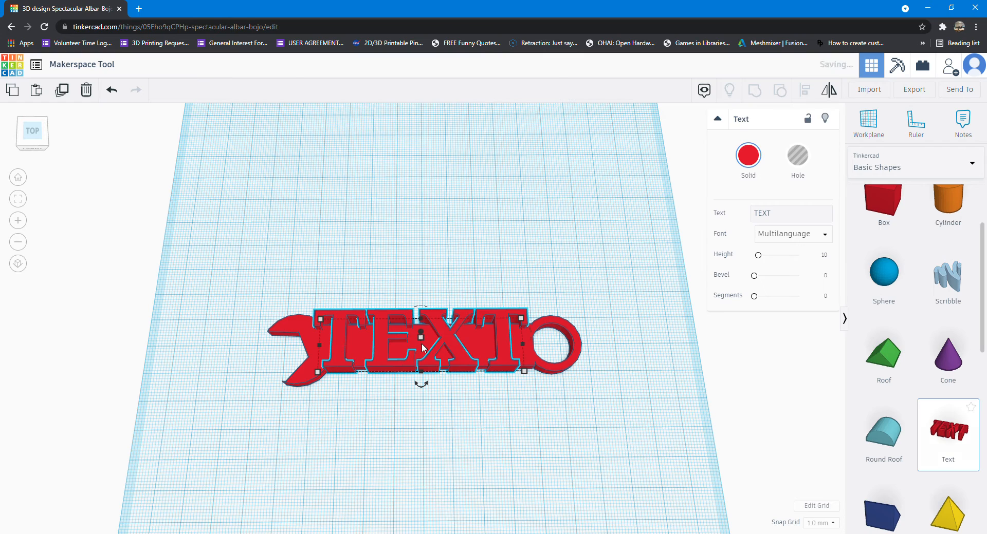
click(783, 216)
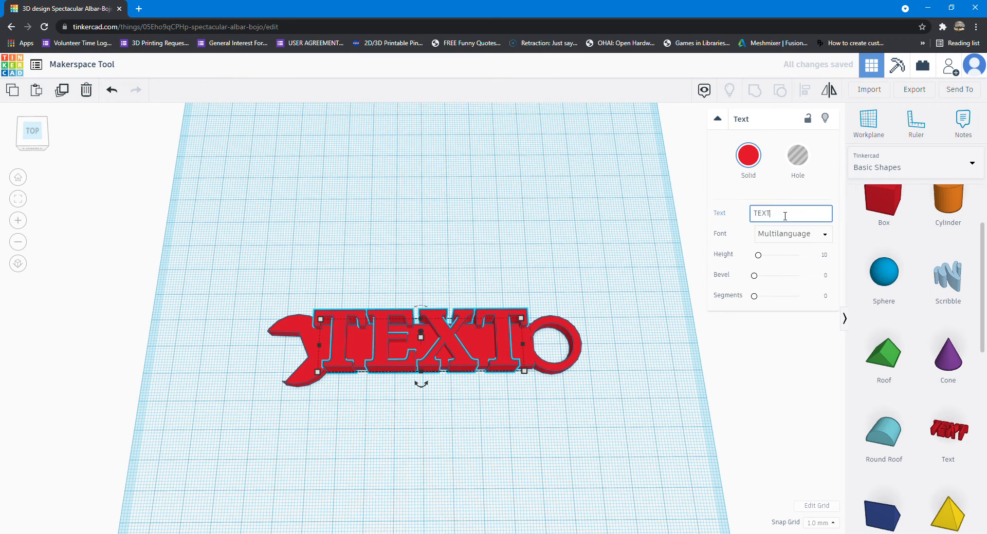
key(BackSpace)
key(BackSpace)
key(BackSpace)
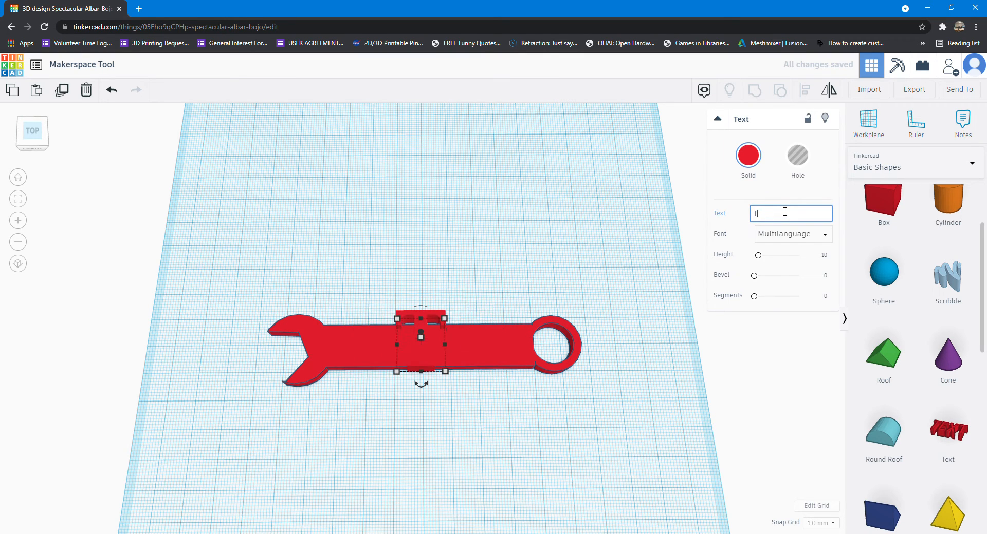
text(make)
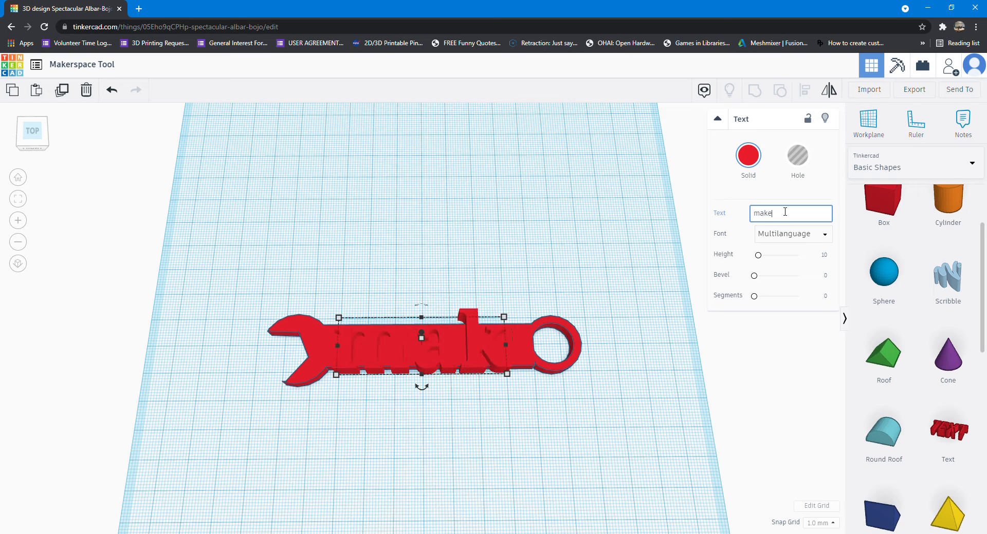
text(rspace)
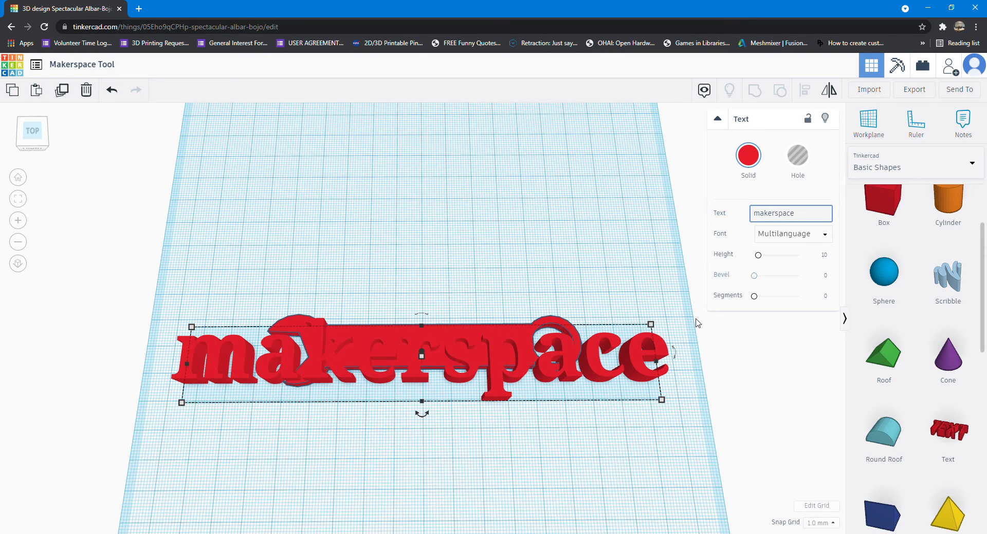
- Shrink the "makerspace" text to about 61 mm by 12 mm and move it onto the middle of the handle
click(616, 390)
click(638, 370)
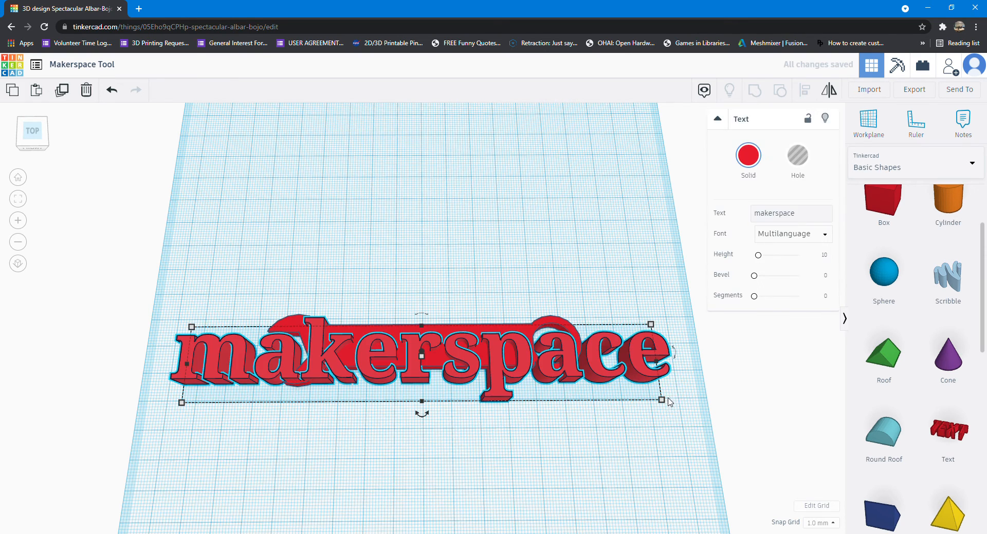
drag(663, 399, 356, 355)
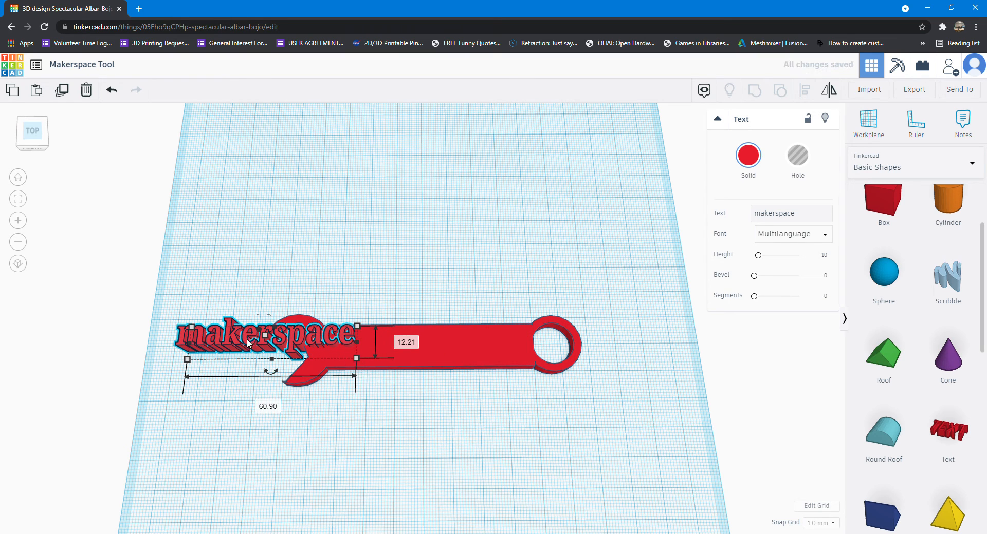
drag(252, 347, 417, 350)
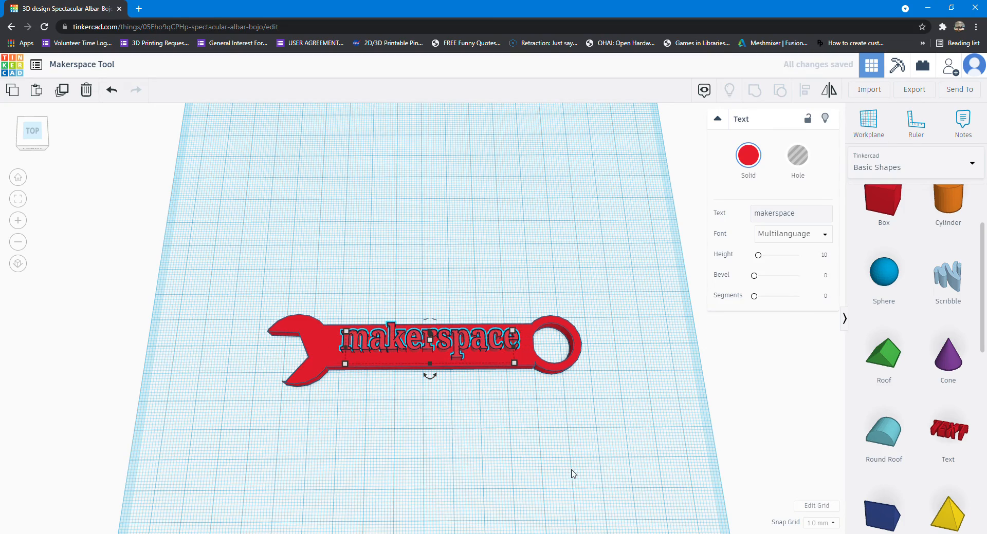
- Raise the "makerspace" text off the workplane so its base sits inside the thickness of the handle
click(555, 462)
right_drag(480, 452, 519, 471)
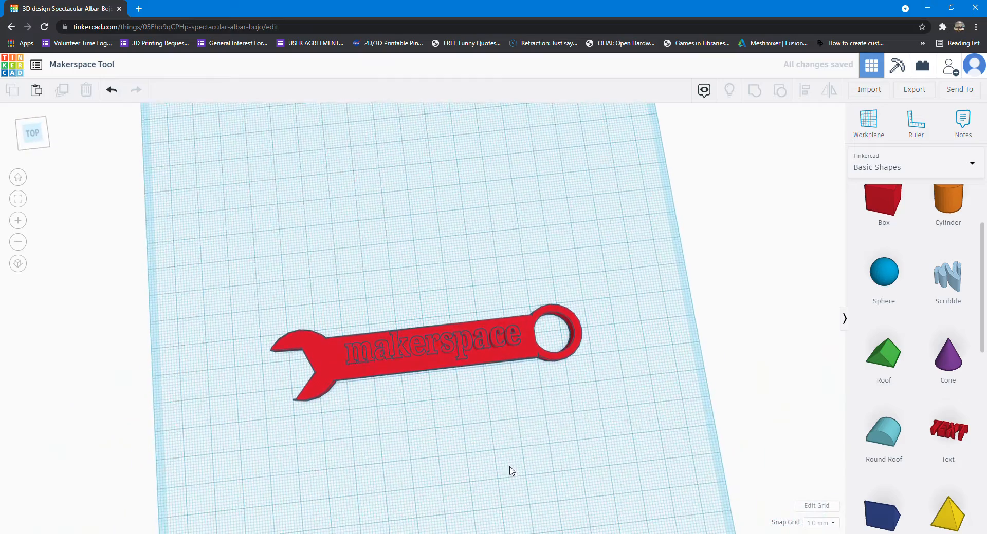
click(449, 345)
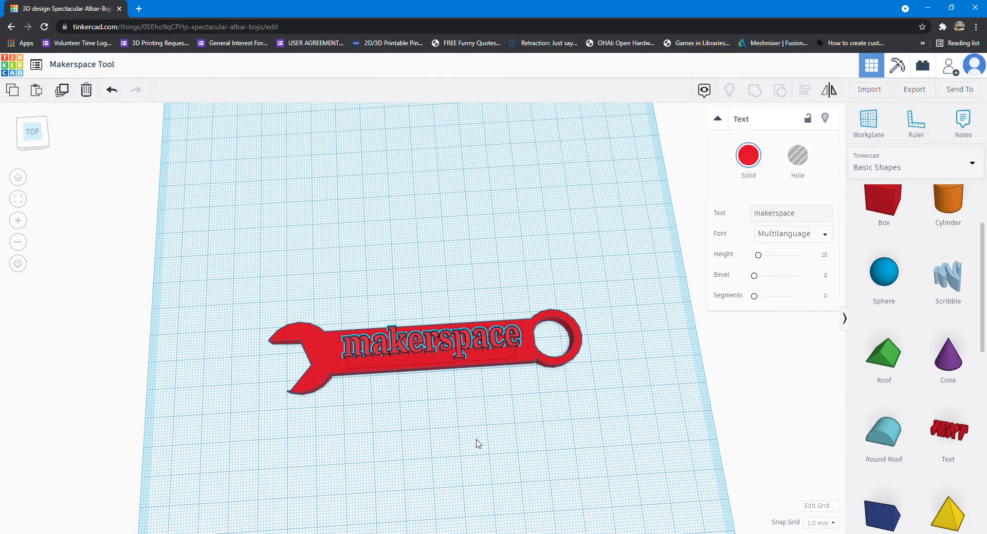
right_drag(476, 442, 488, 331)
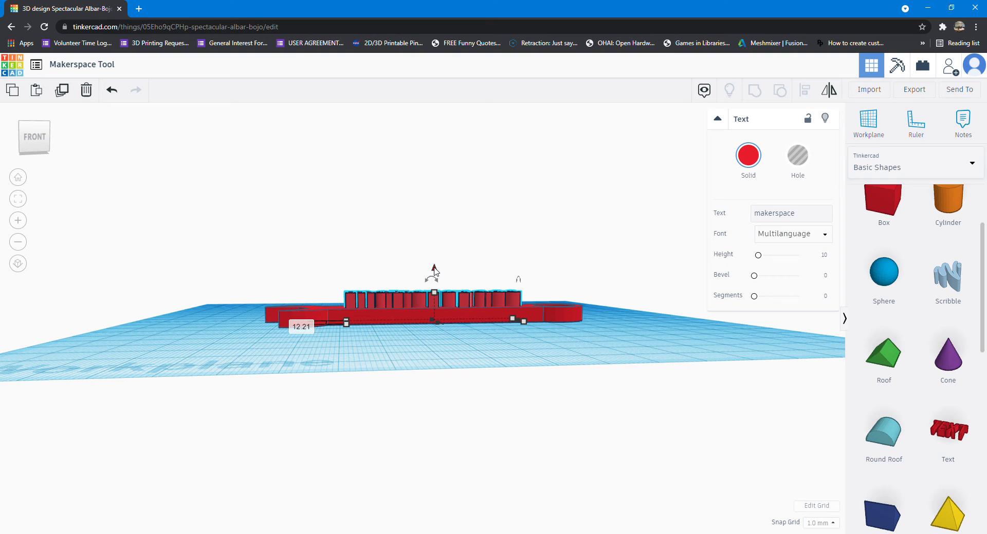
drag(434, 271, 435, 263)
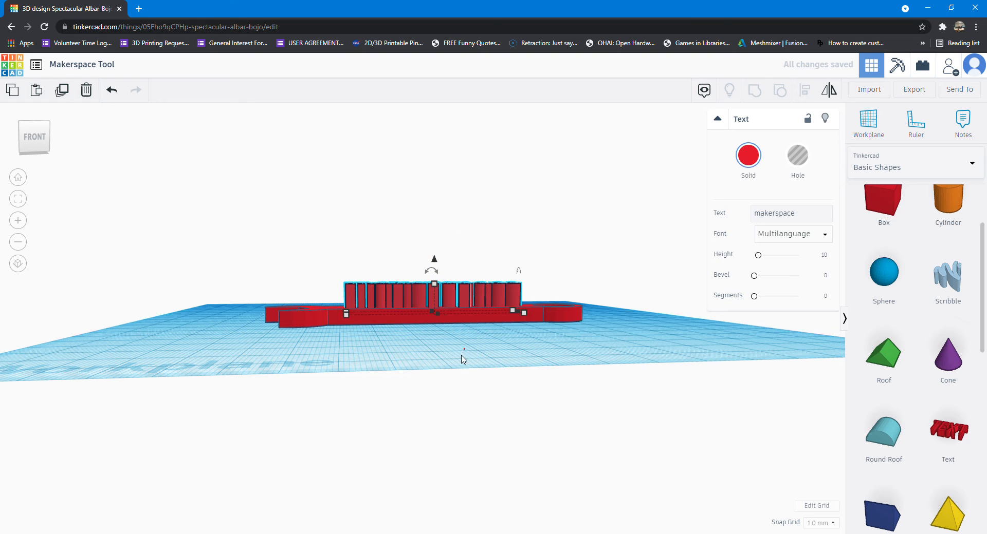
drag(465, 349, 440, 394)
right_drag(505, 353, 477, 318)
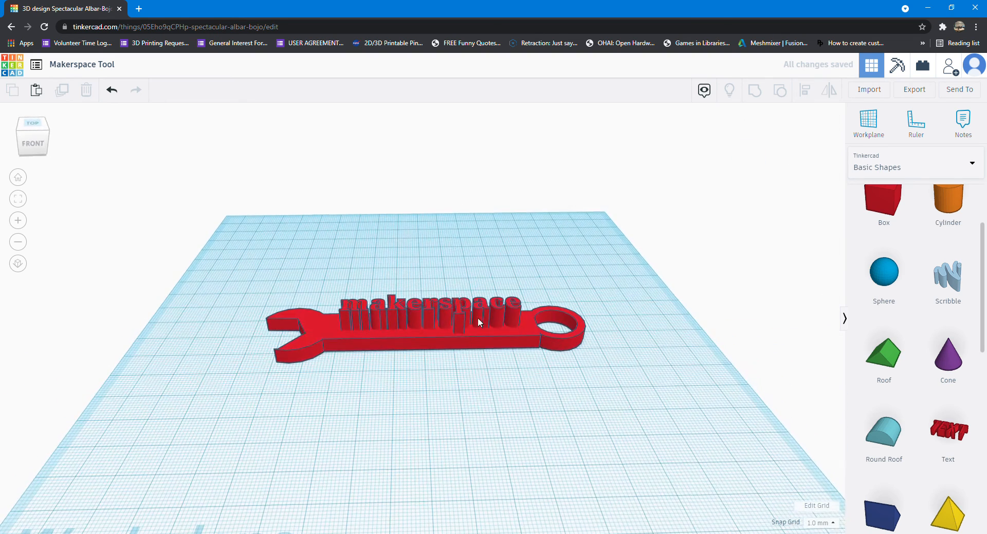
- Turn the "makerspace" text into a hole and group it with the wrench to engrave the handle
click(460, 328)
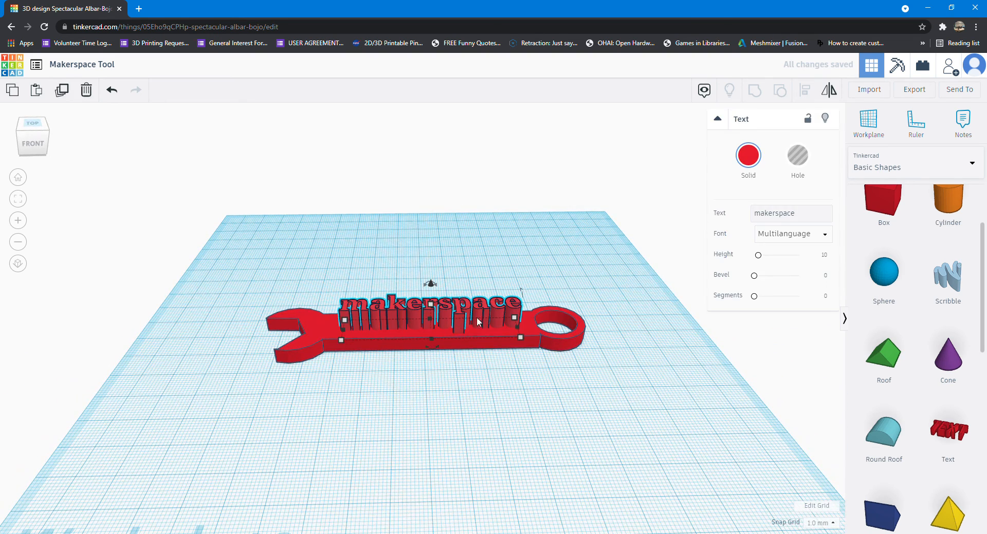
click(797, 155)
click(637, 403)
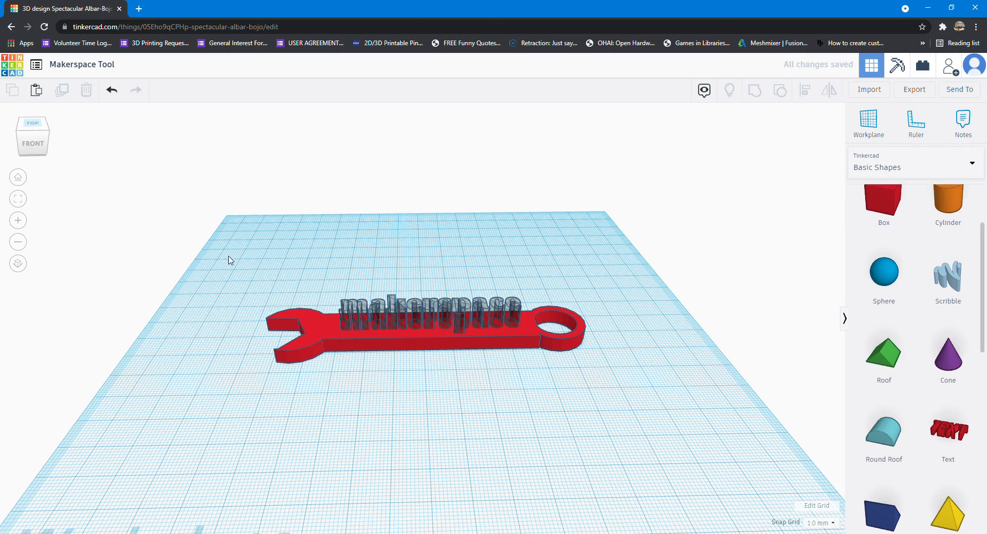
right_drag(247, 386, 254, 430)
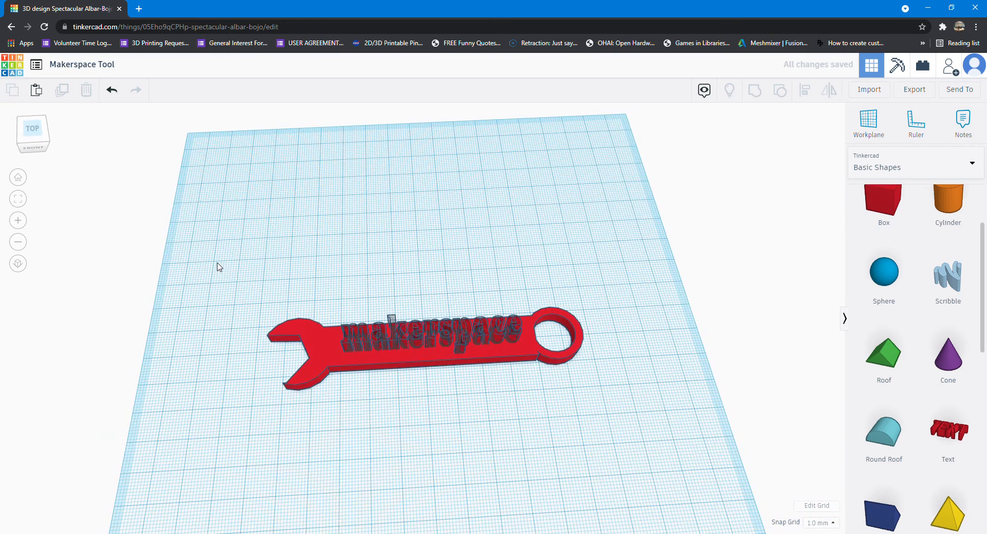
drag(217, 263, 766, 436)
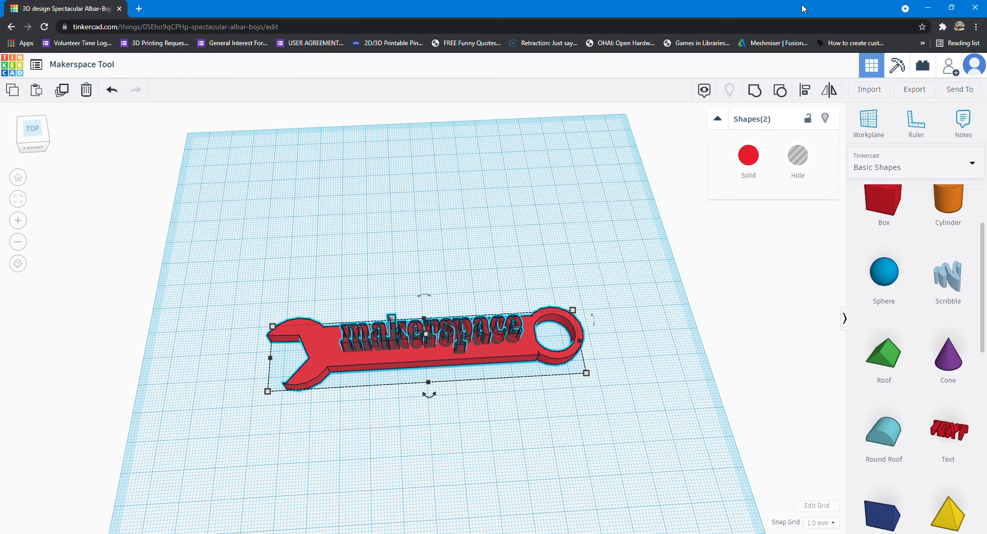
click(756, 91)
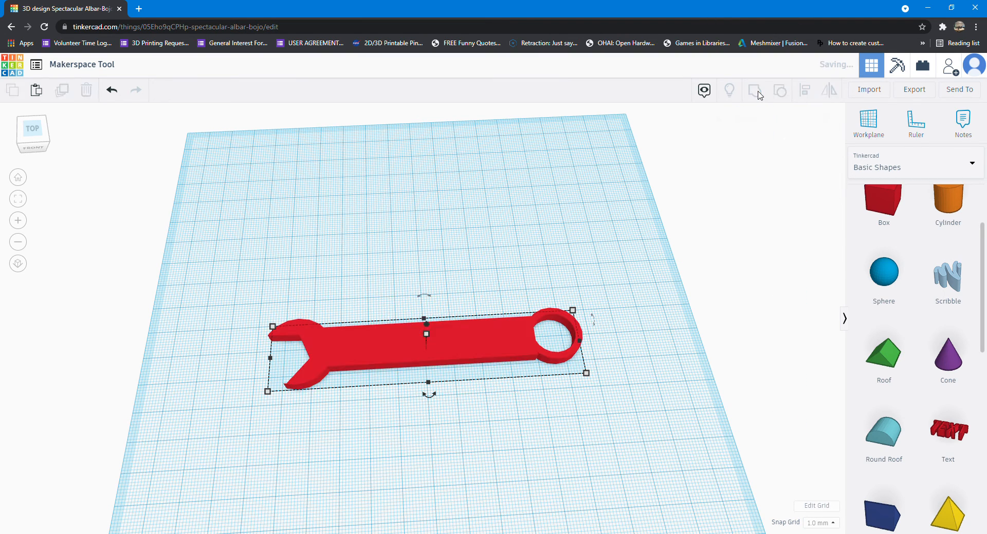
click(510, 246)
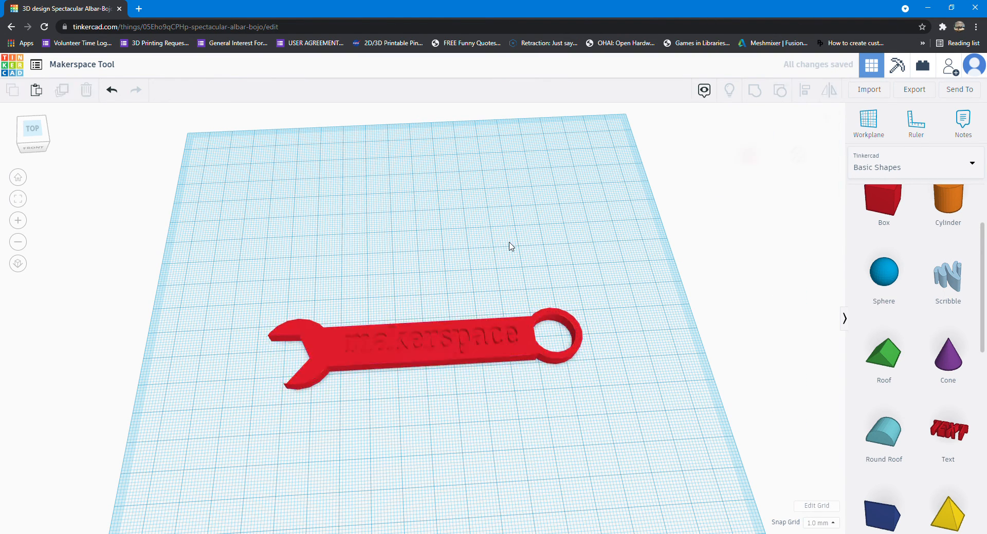
scroll(462, 427, up, 5)
scroll(484, 438, up, 6)
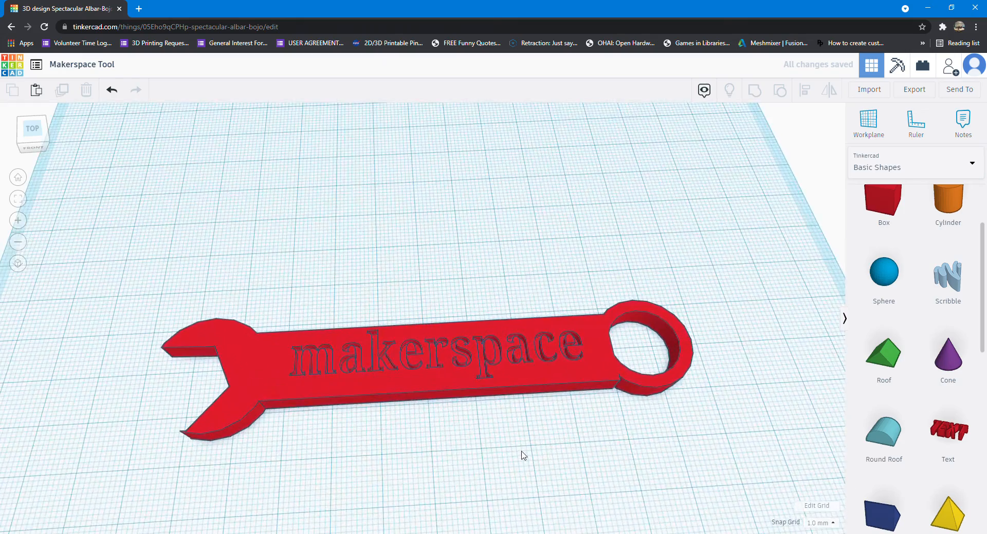
right_drag(551, 508, 570, 468)
scroll(577, 442, down, 4)
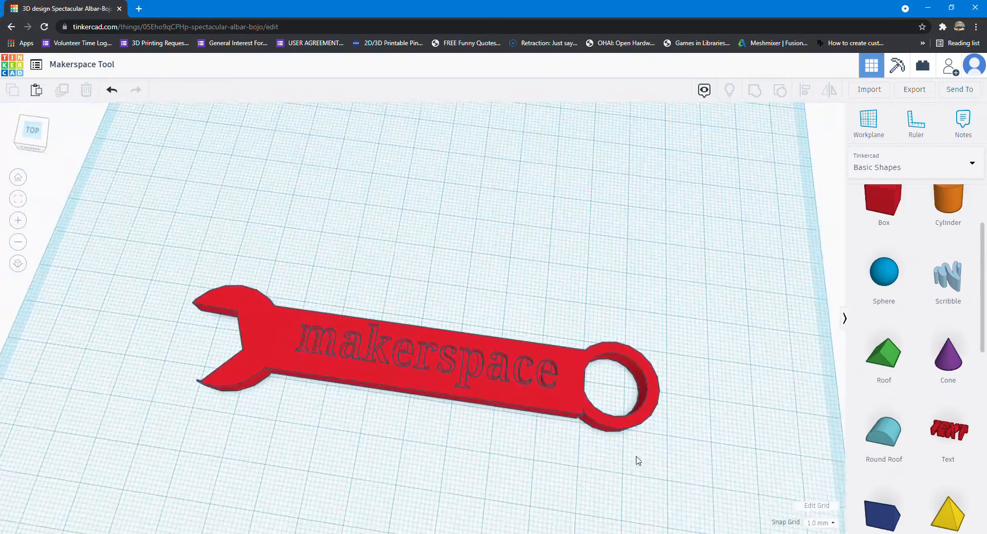
right_drag(636, 461, 685, 416)
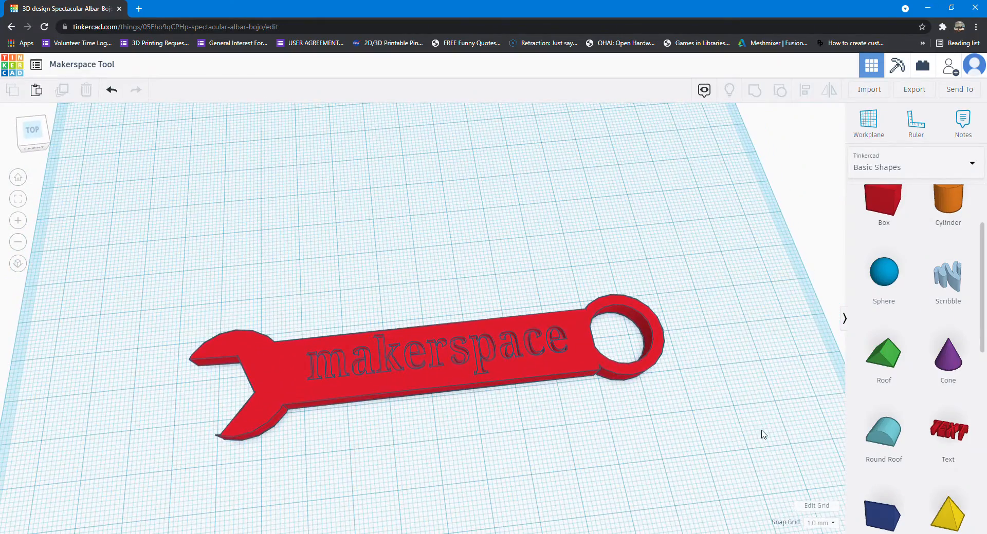